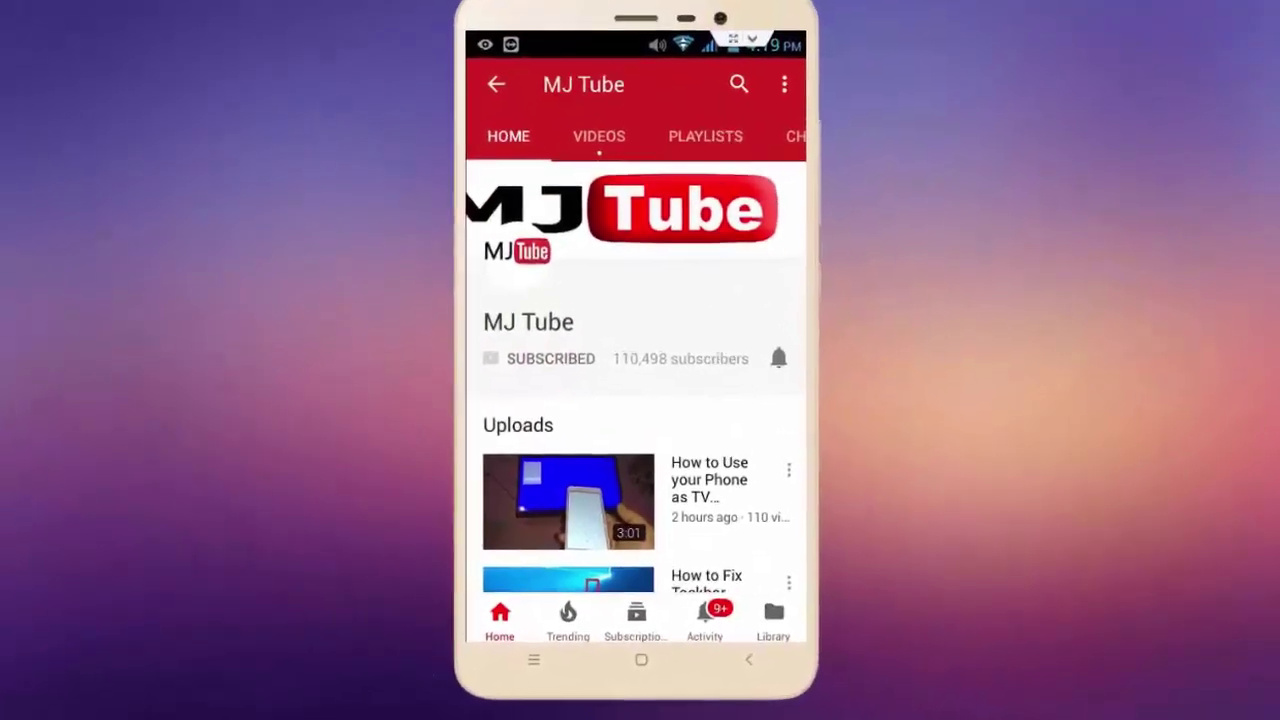
Dismiss the intro and refresh the Windows 10 desktop from its right-click menu
{"action": "left_click", "coordinate": [778, 358]}
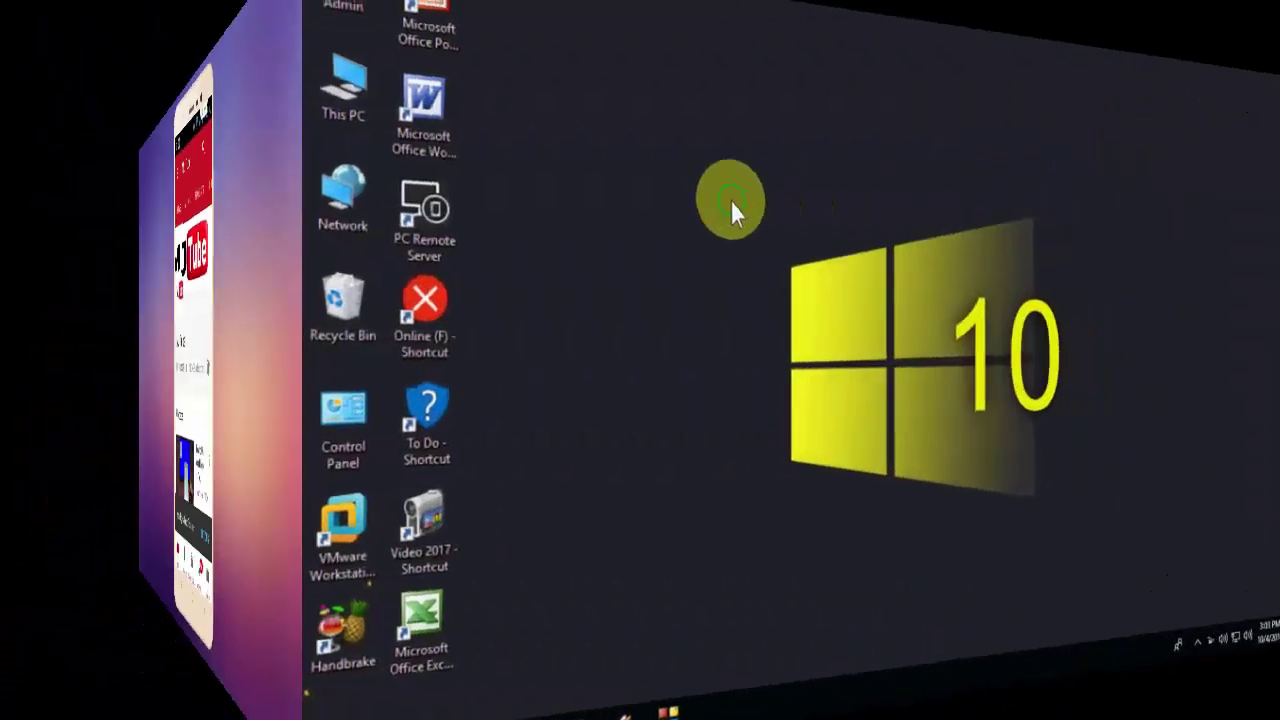
{"action": "left_click", "coordinate": [449, 260]}
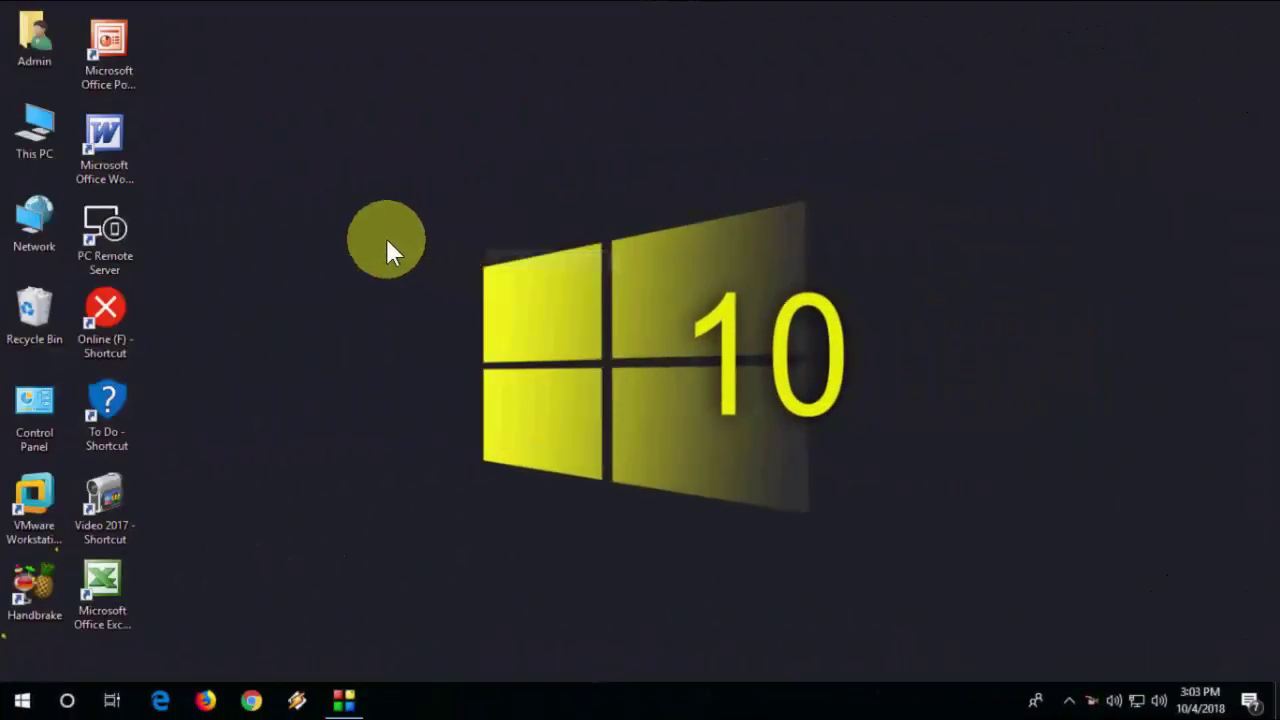
{"action": "right_click", "coordinate": [357, 240]}
{"action": "left_click", "coordinate": [388, 294]}
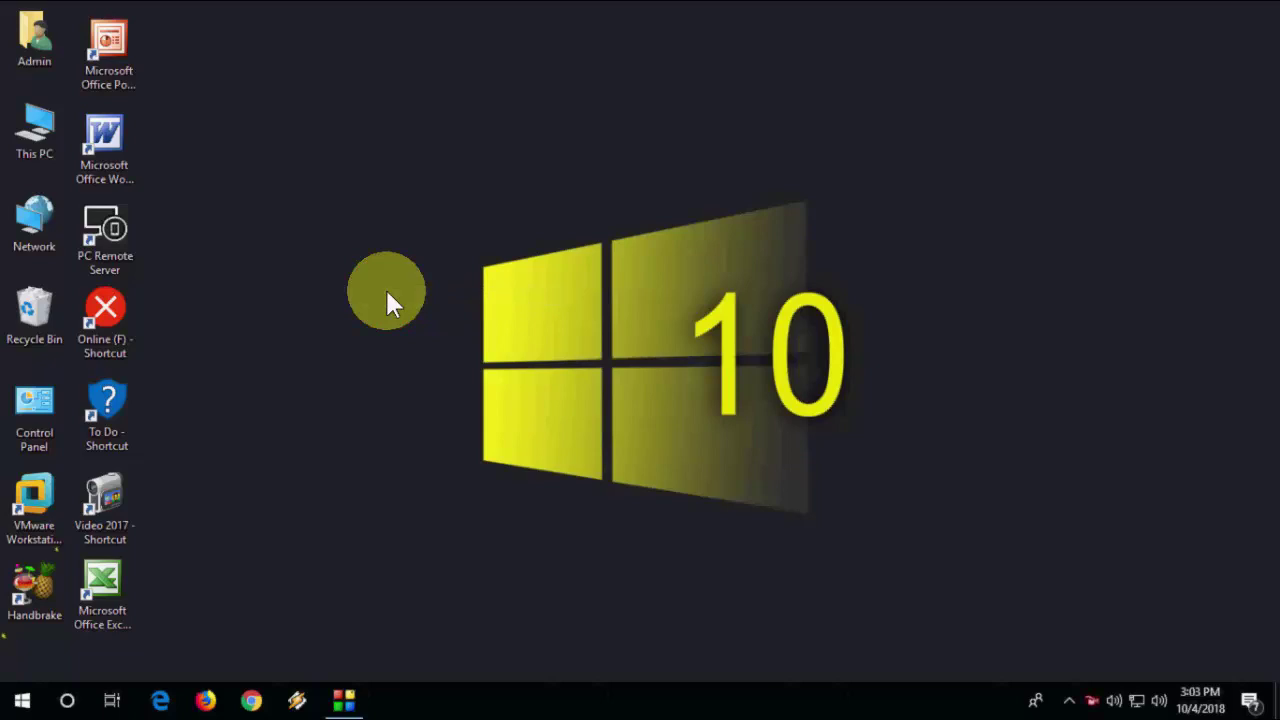
{"action": "double_click", "coordinate": [37, 150]}
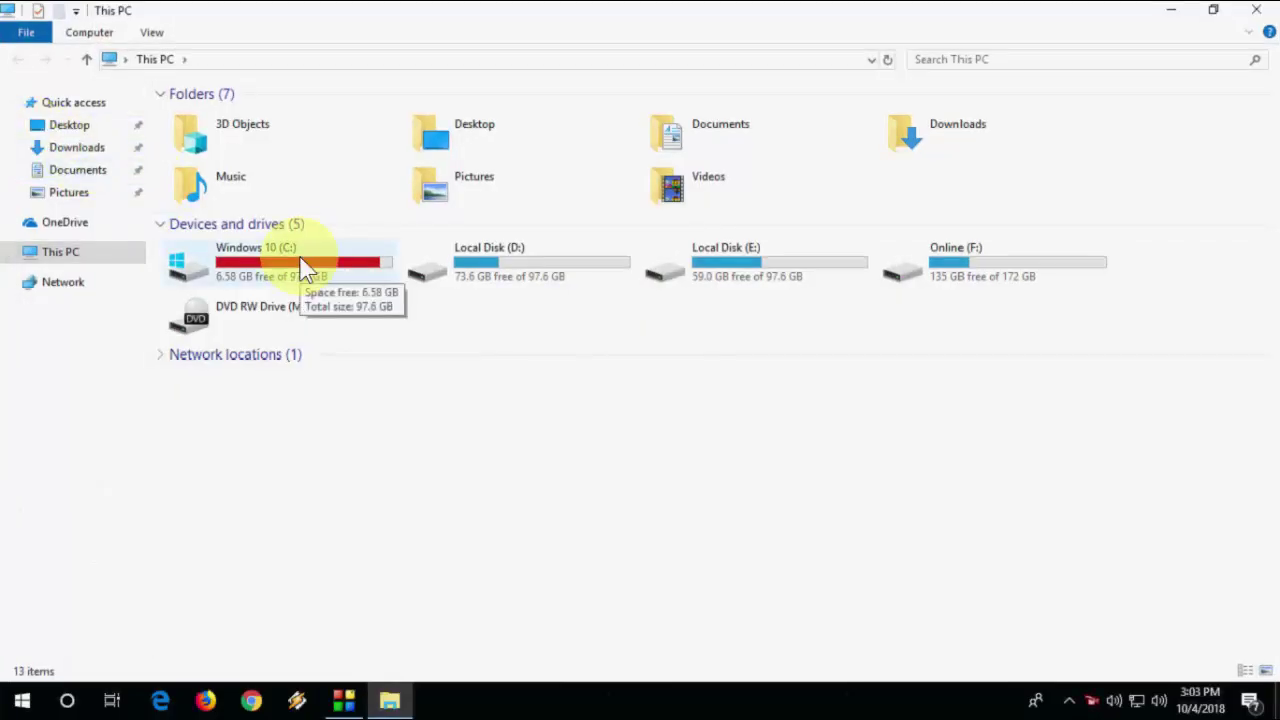
{"action": "mouse_move", "coordinate": [530, 380]}
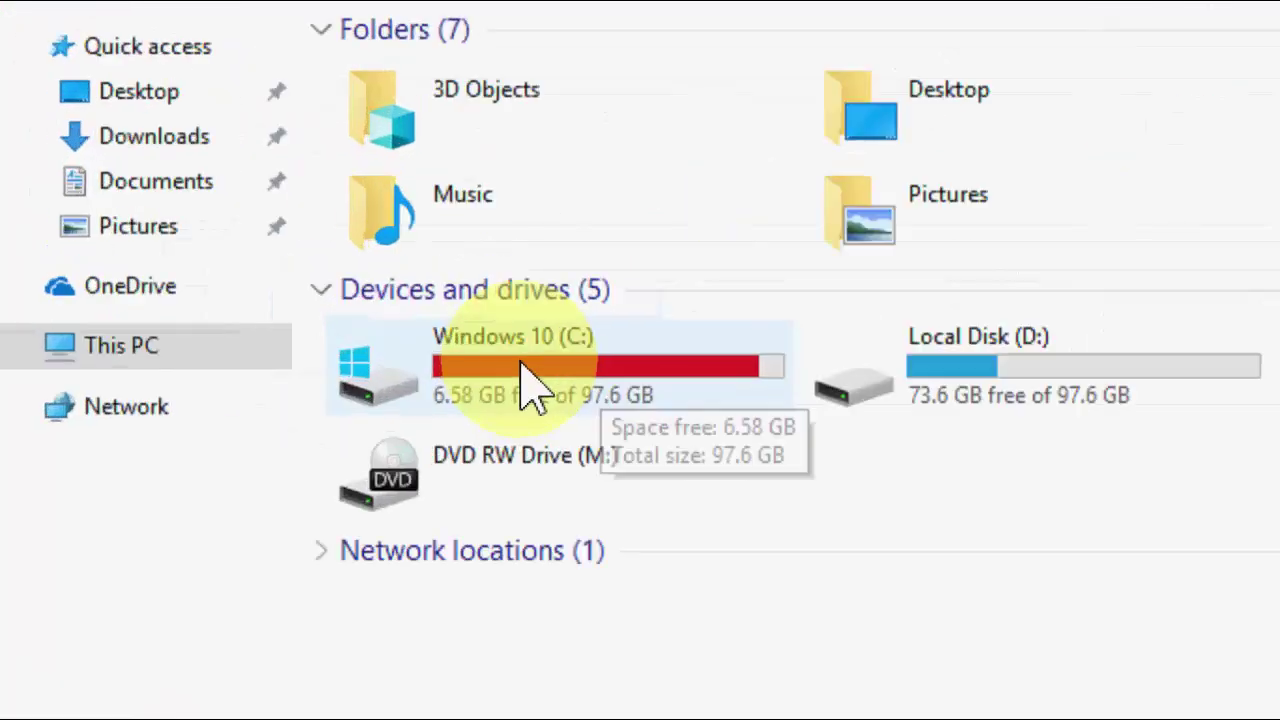
{"action": "key", "text": "alt"}
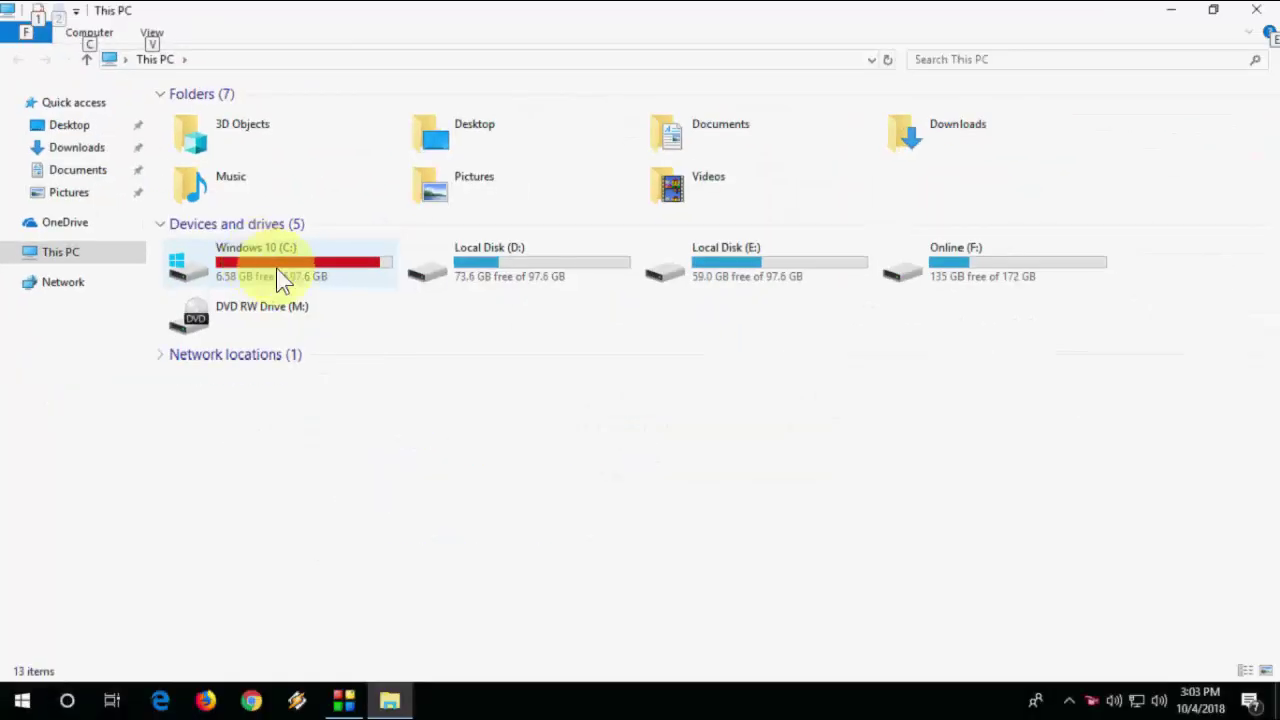
{"action": "left_click", "coordinate": [402, 432]}
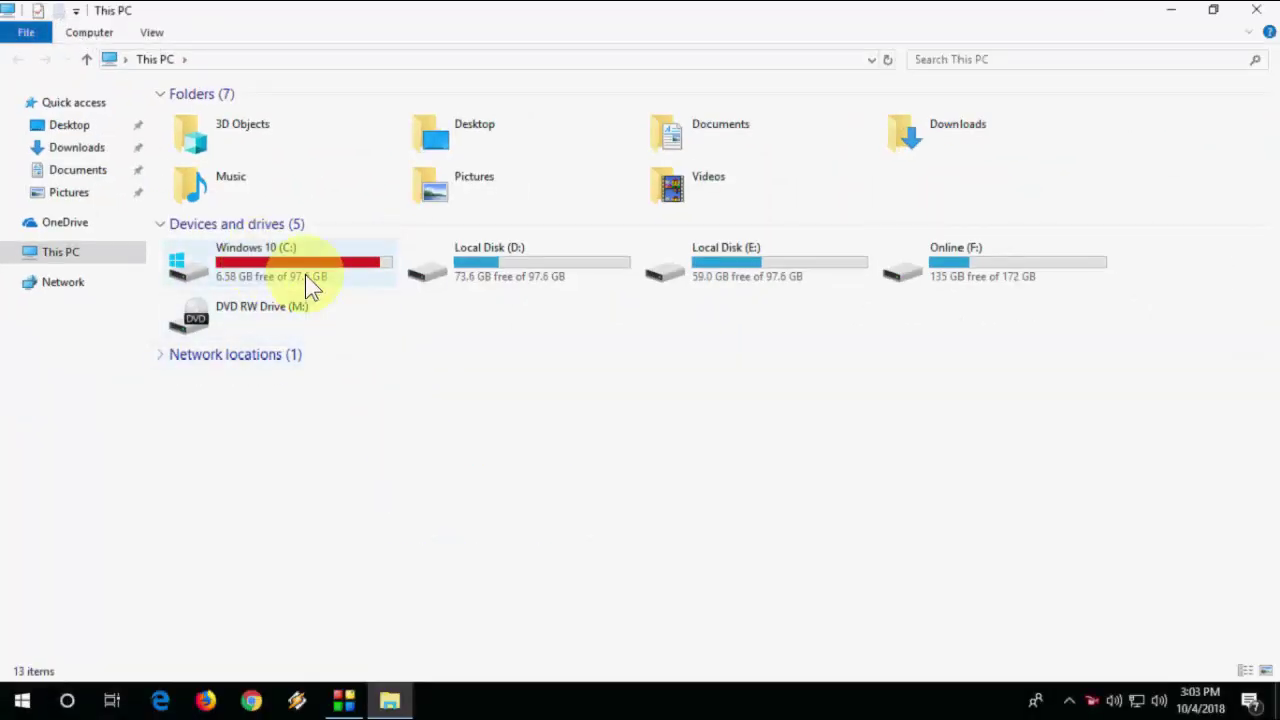
{"action": "mouse_move", "coordinate": [300, 265]}
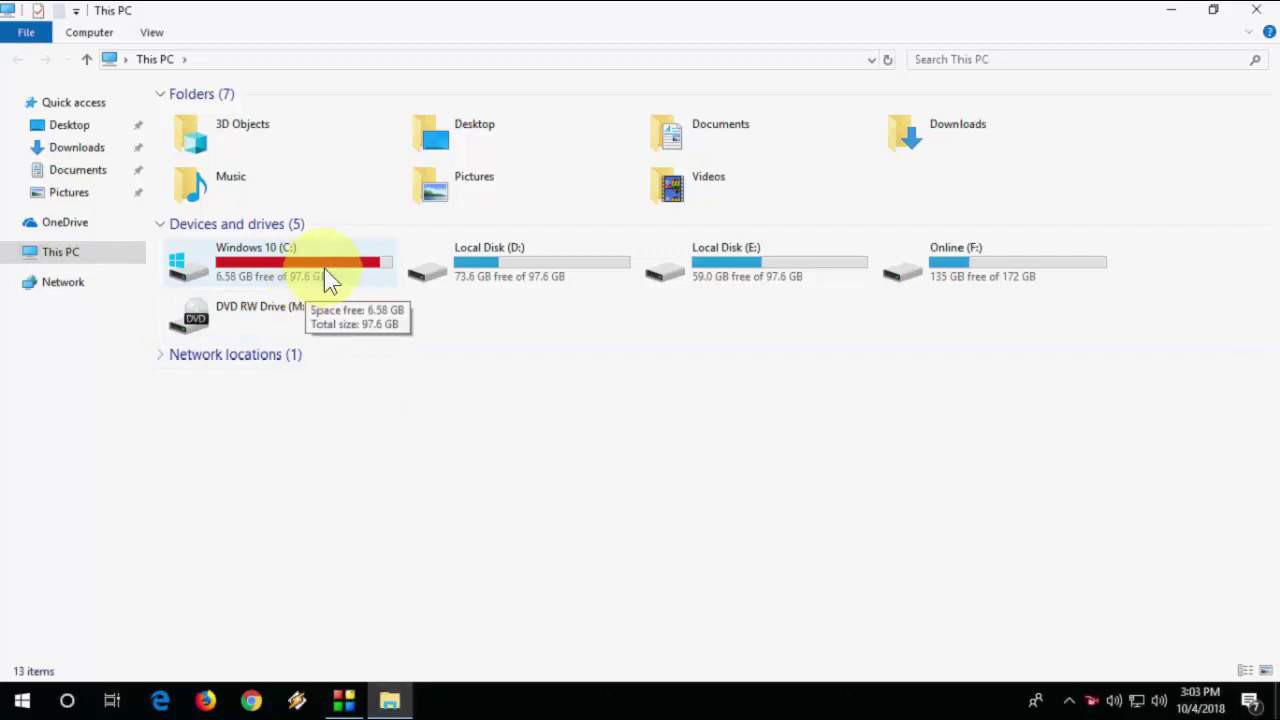
Open drive C: and check the Windows.old folder's size (5.38 GB) in Properties
{"action": "double_click", "coordinate": [322, 272]}
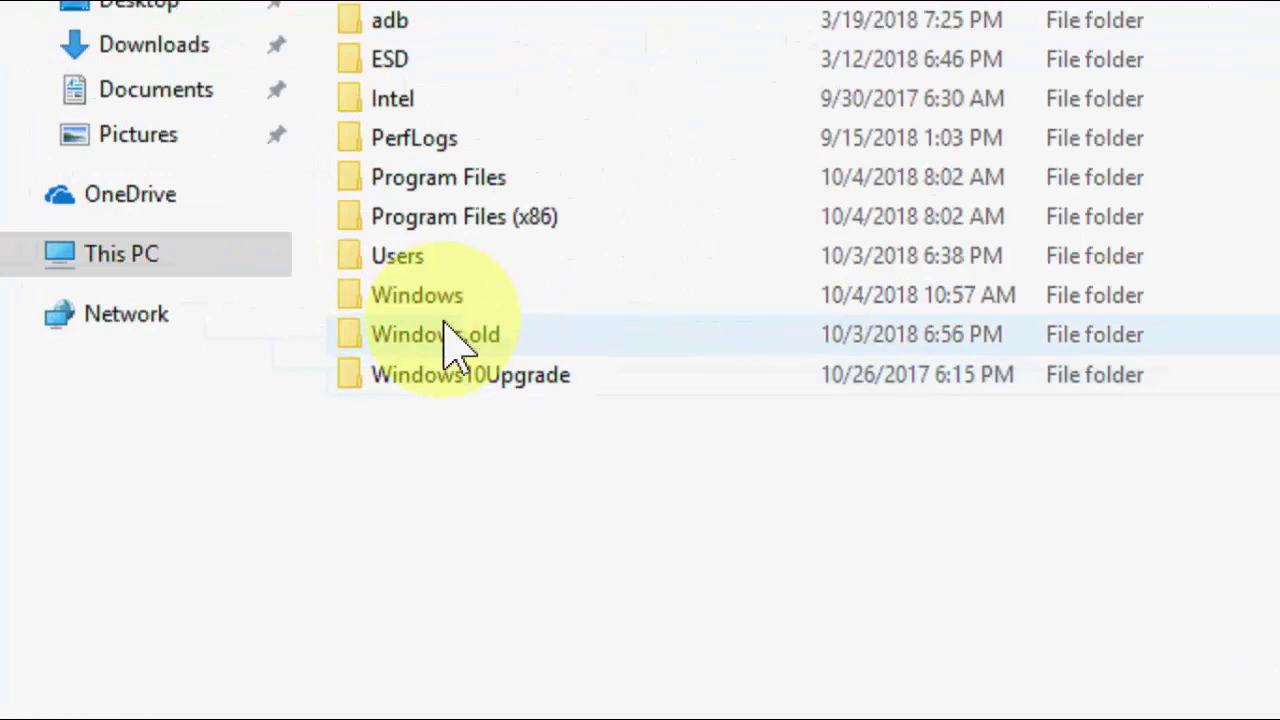
{"action": "right_click", "coordinate": [448, 335]}
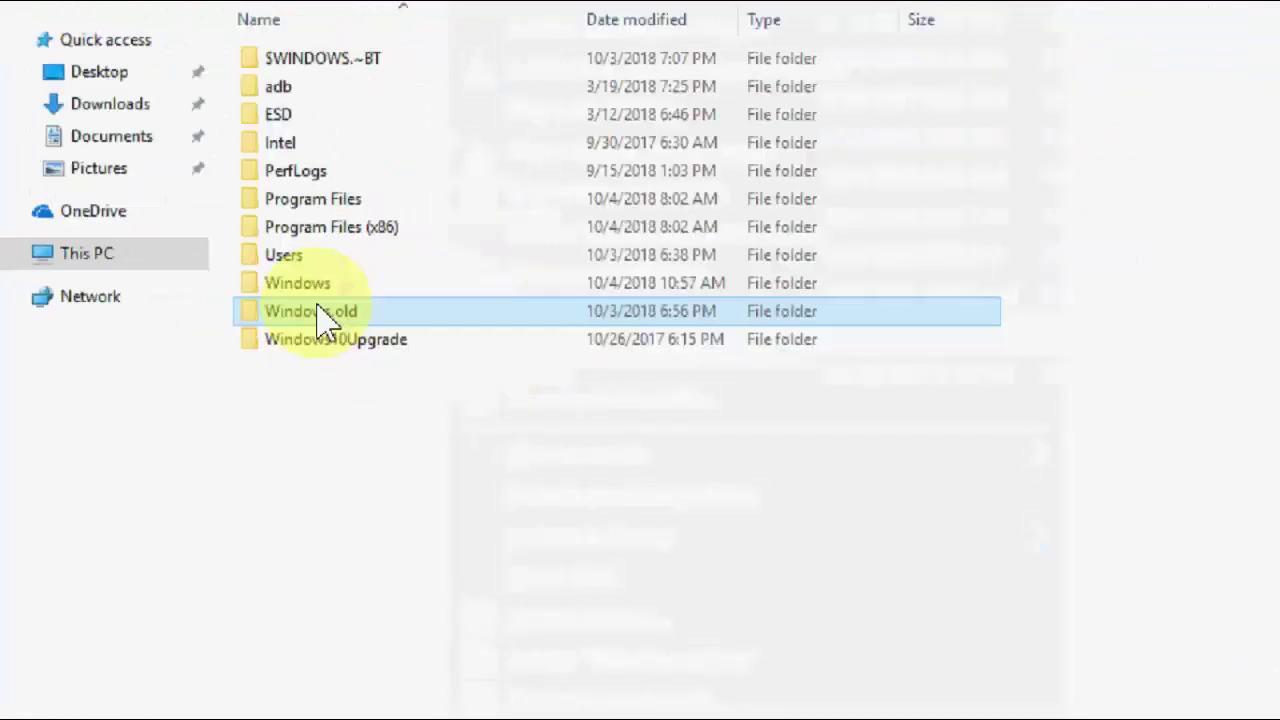
{"action": "left_click", "coordinate": [307, 670]}
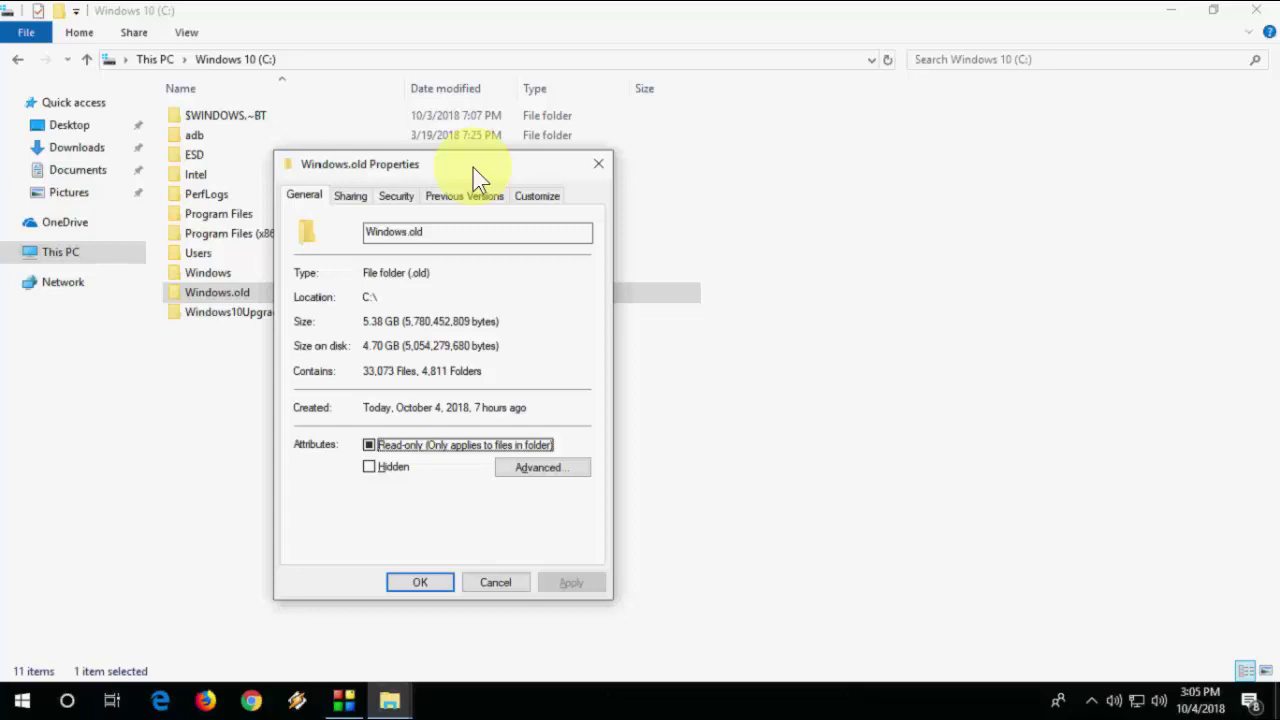
{"action": "left_click", "coordinate": [500, 584]}
Refresh the C: folder listing and search the Start menu for 'disk cleanup'
{"action": "right_click", "coordinate": [878, 307]}
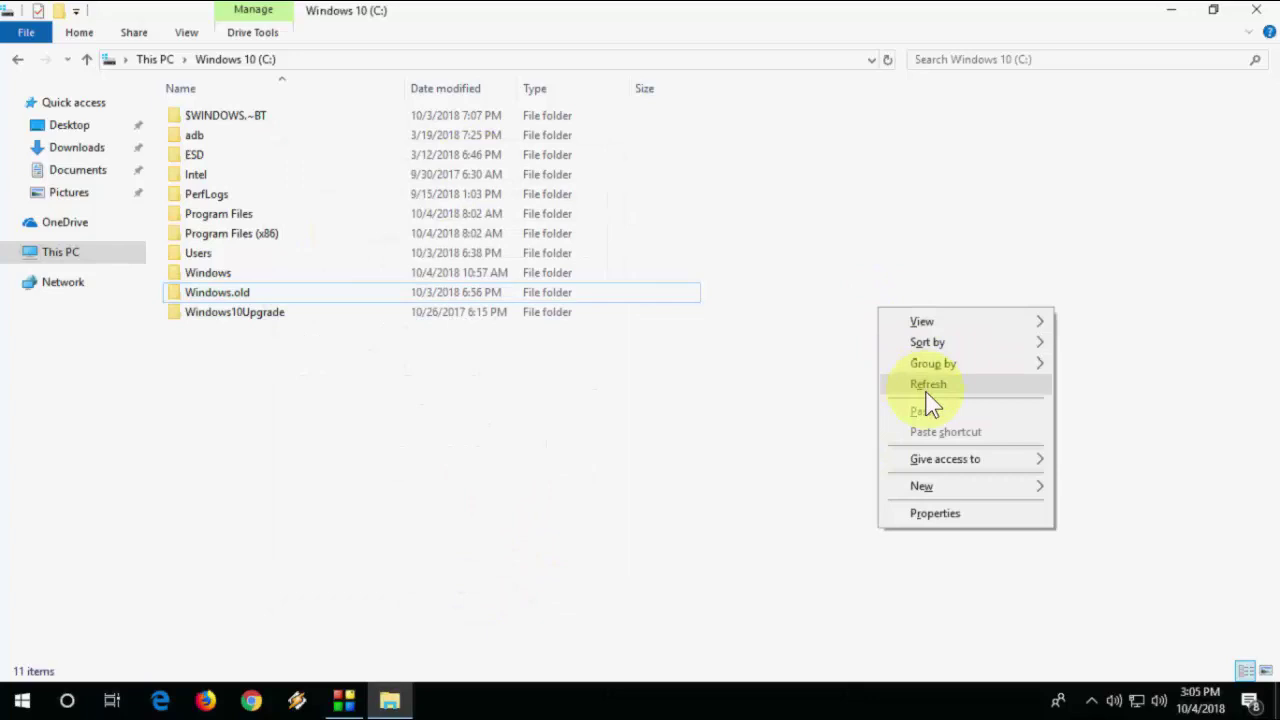
{"action": "left_click", "coordinate": [925, 383]}
{"action": "key", "text": "super"}
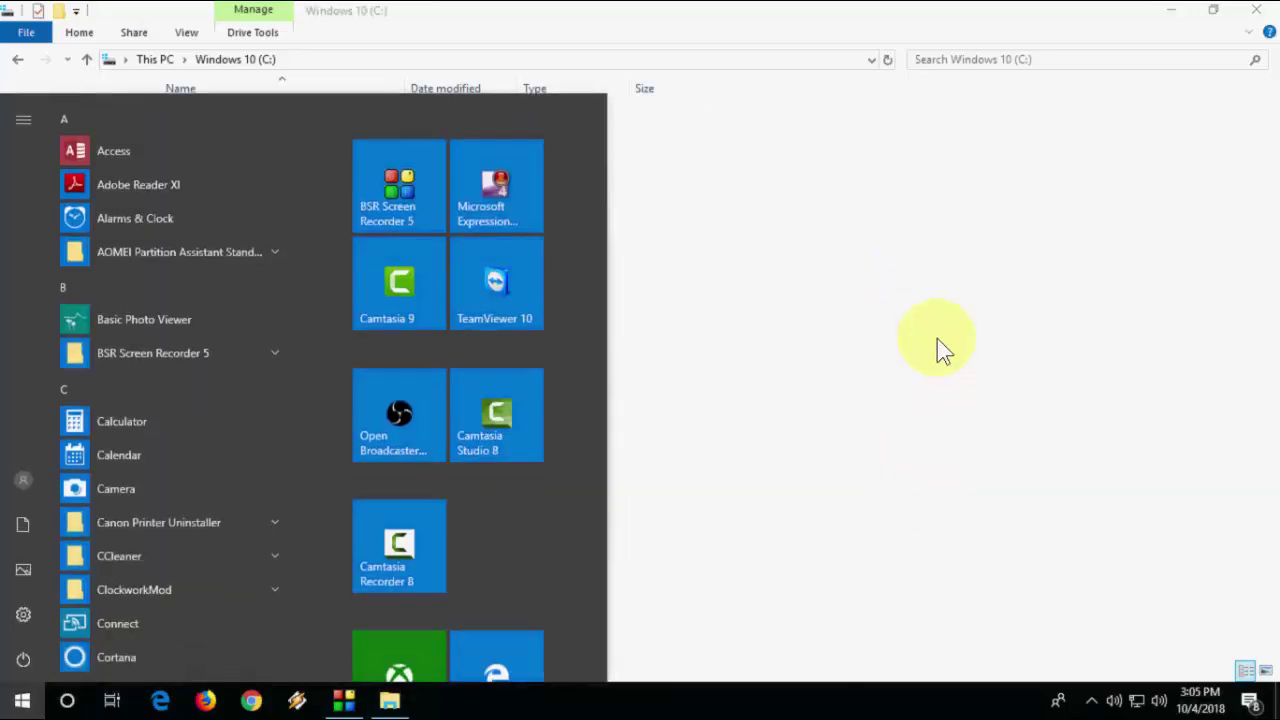
{"action": "type", "text": "disk c"}
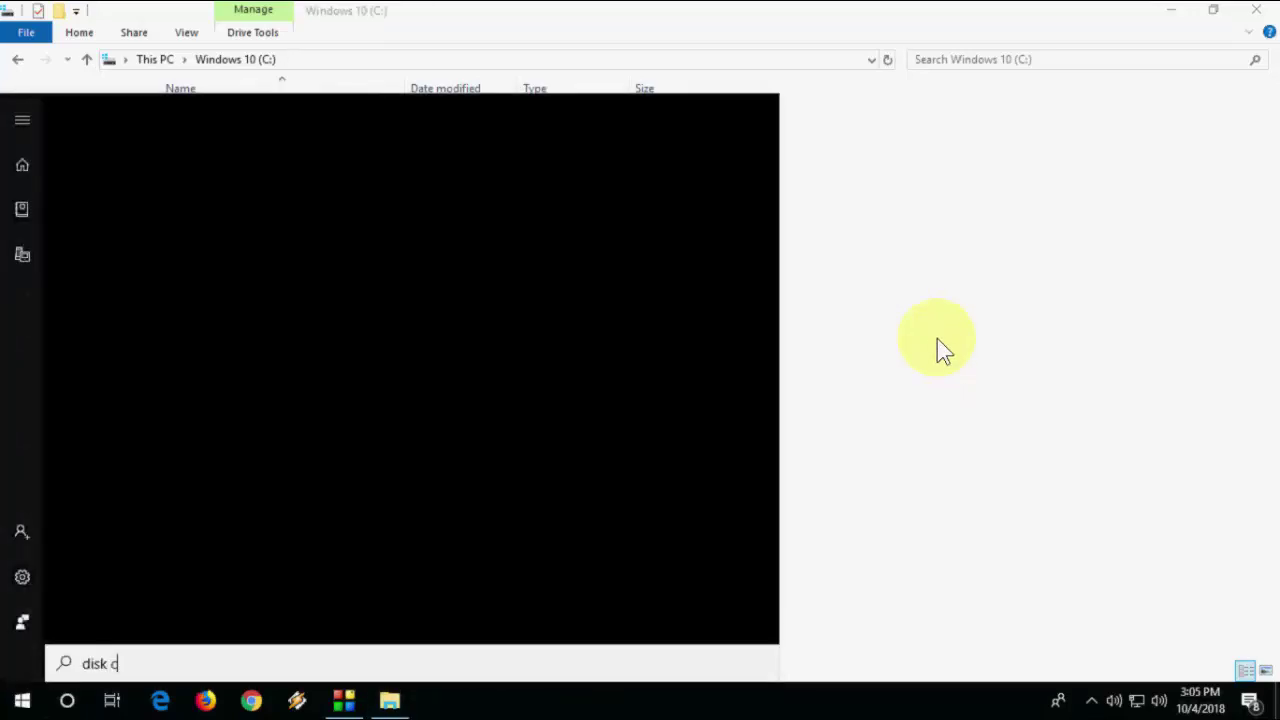
{"action": "type", "text": "leanup"}
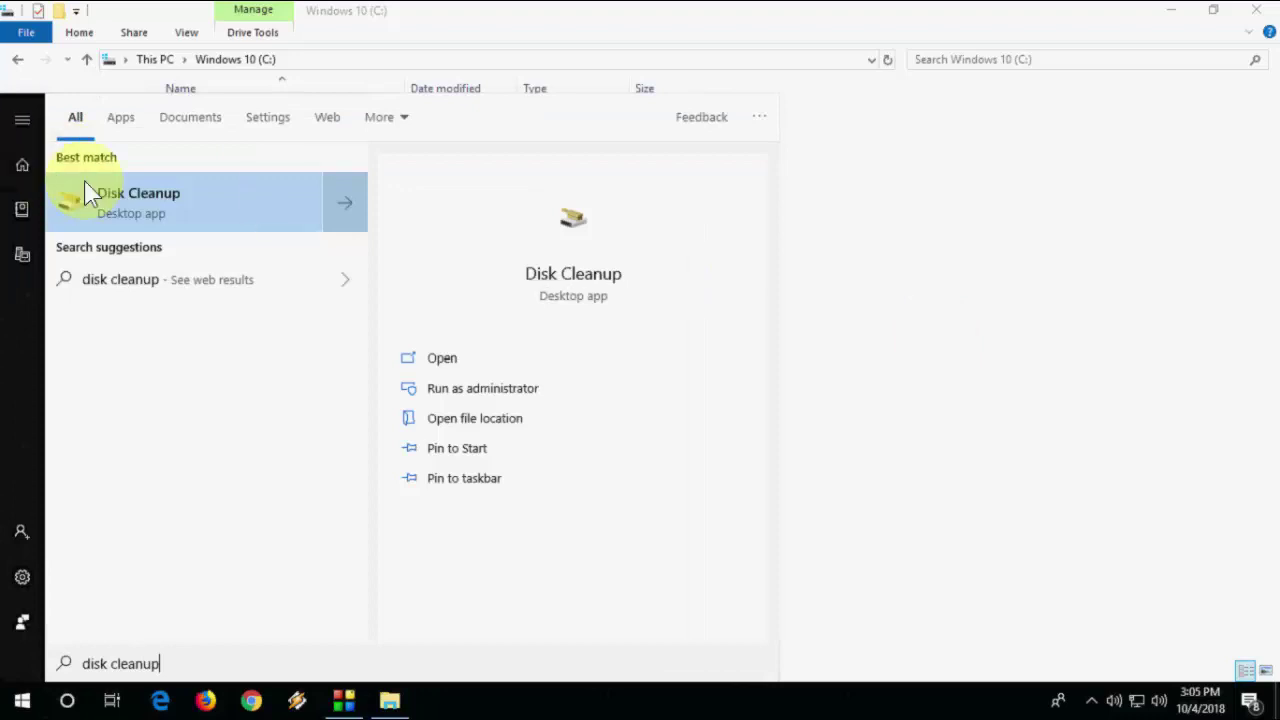
Launch Disk Cleanup, scan drive C: (up to 19.9 GB), then rescan including system files
{"action": "left_click", "coordinate": [157, 211]}
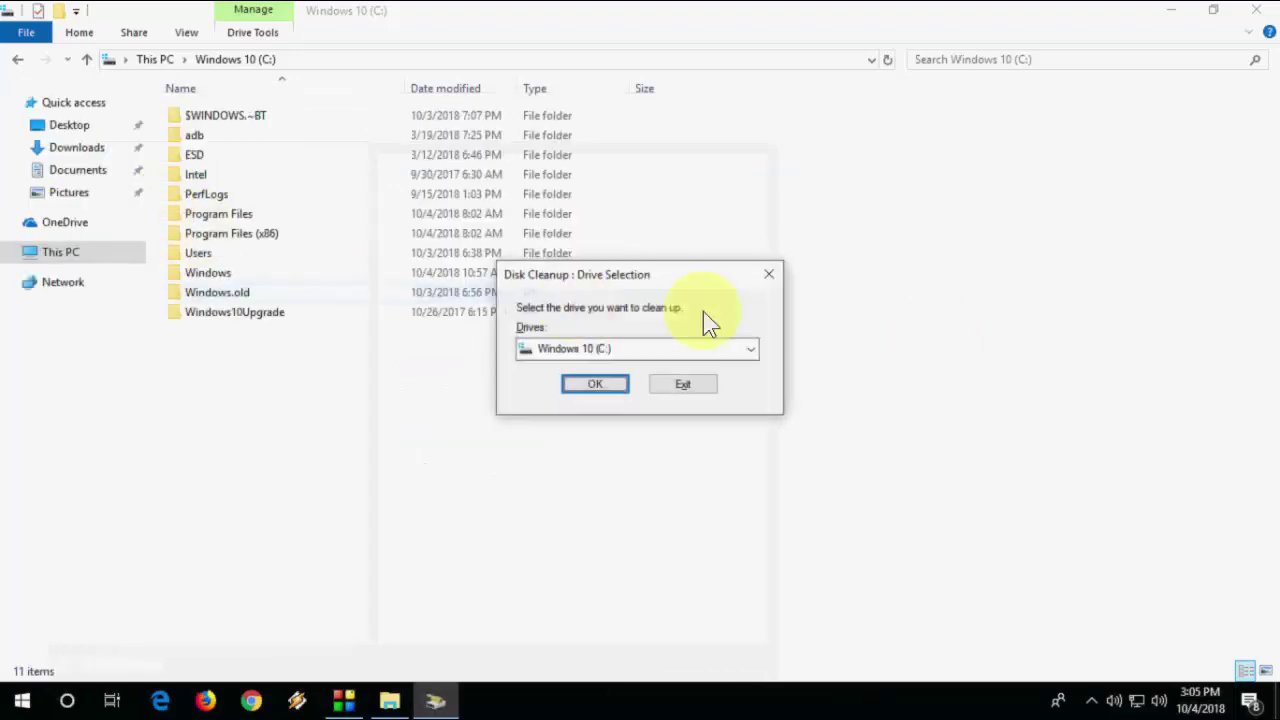
{"action": "left_click", "coordinate": [600, 386]}
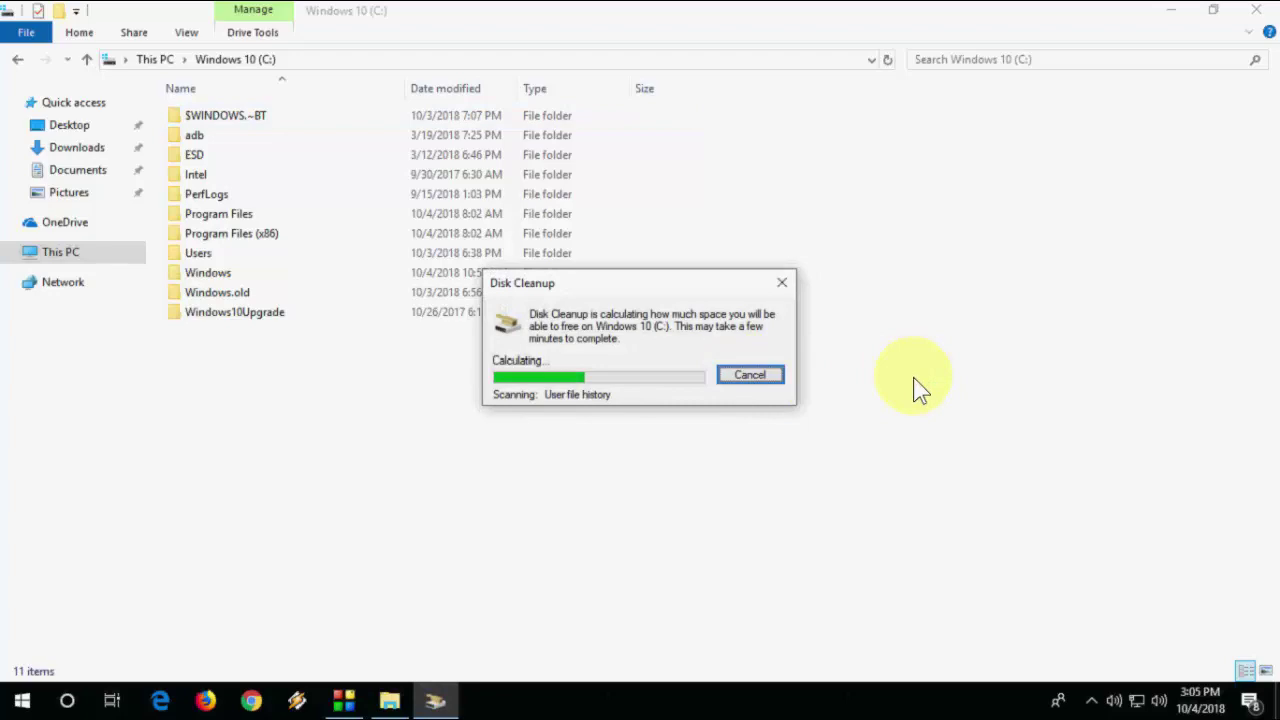
{"action": "left_click_drag", "start_coordinate": [258, 92], "coordinate": [797, 154]}
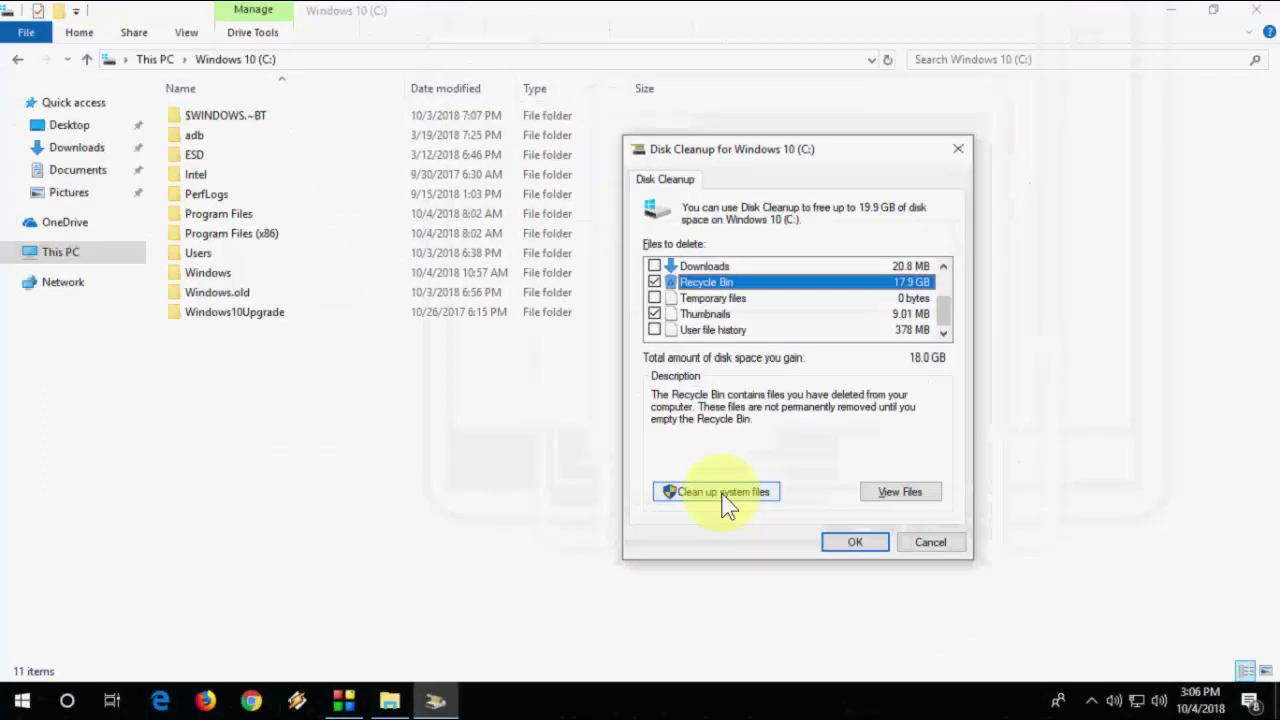
{"action": "left_click", "coordinate": [722, 494]}
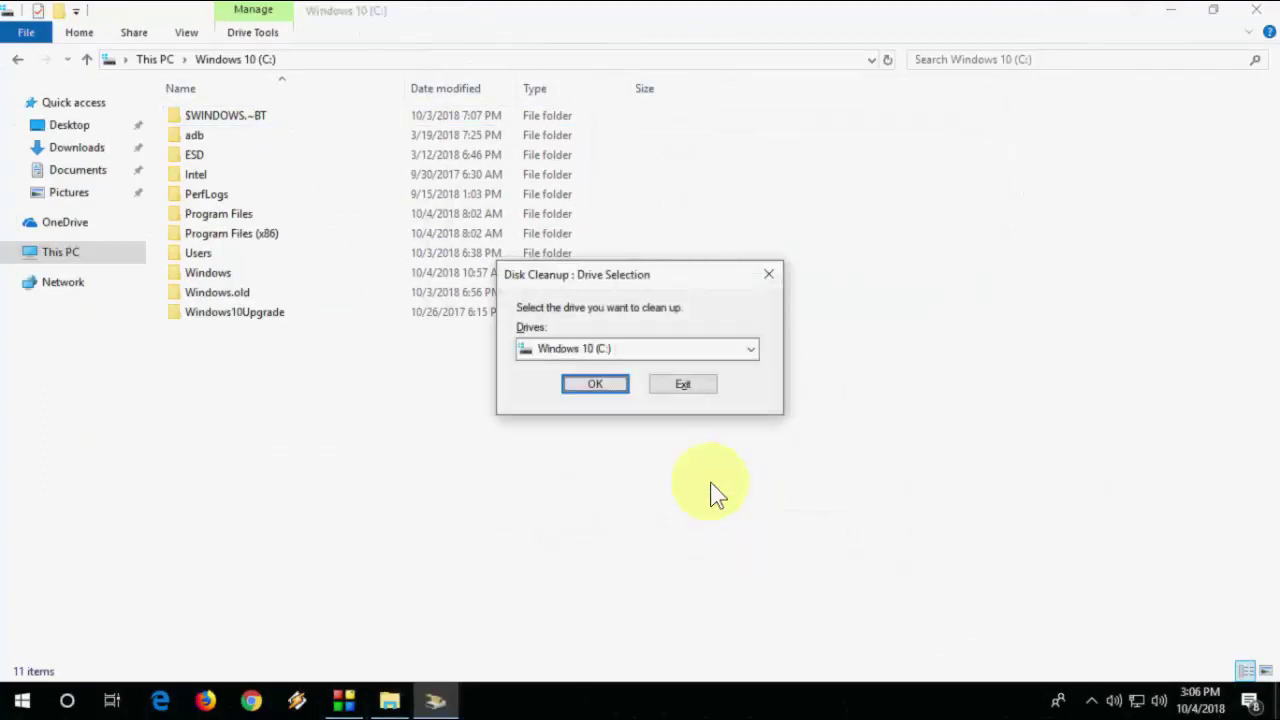
Scan C: for system files and tick Previous Windows installation(s), Recycle Bin and Thumbnails (36.5 GB)
{"action": "left_click", "coordinate": [596, 384]}
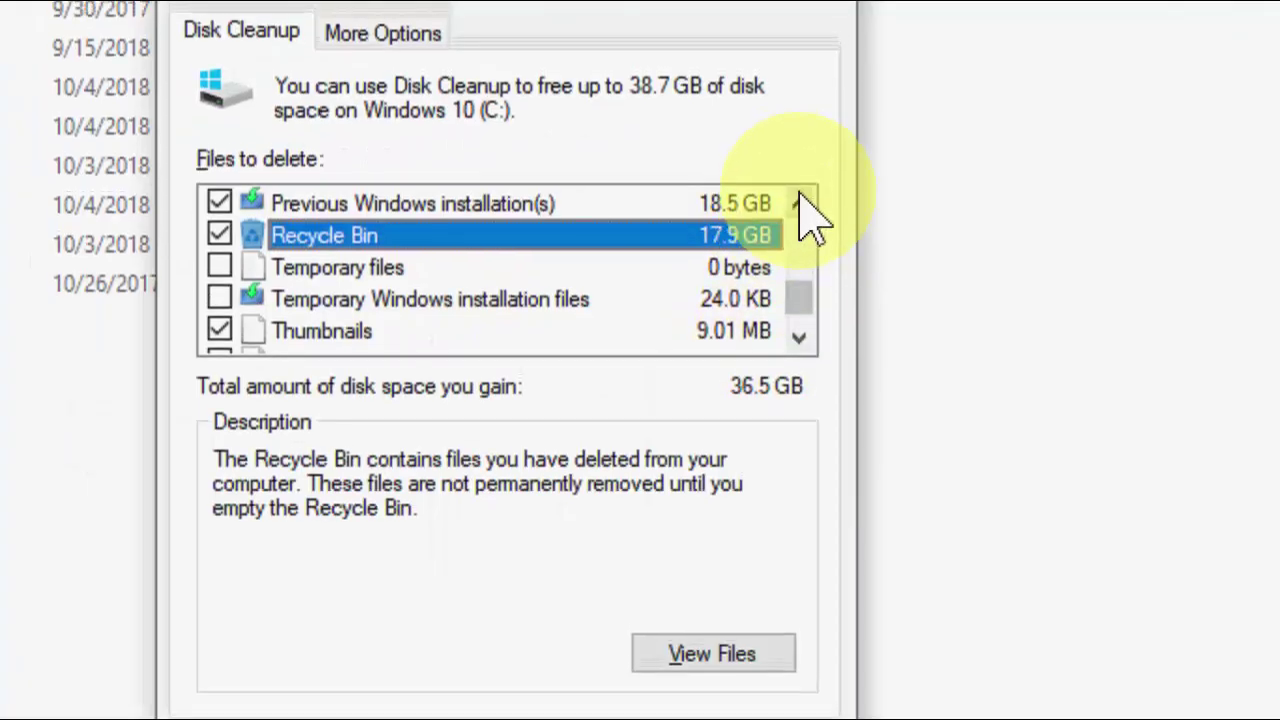
{"action": "left_click", "coordinate": [800, 193]}
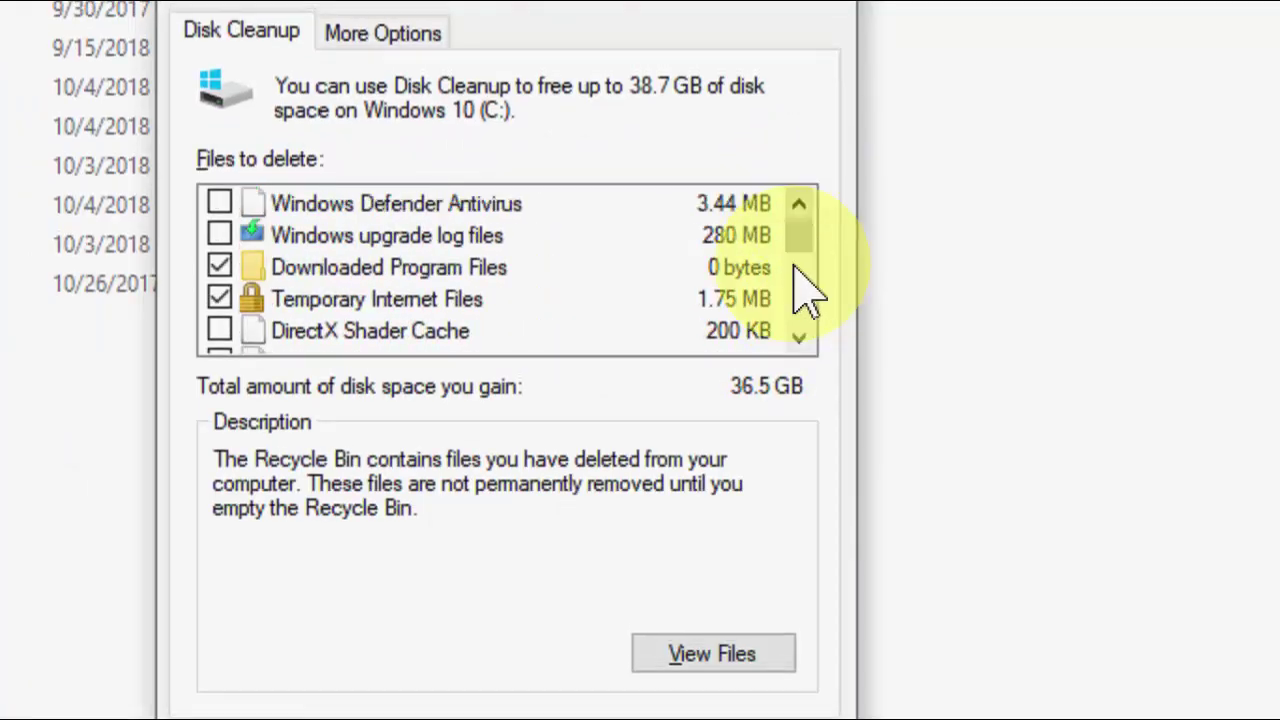
{"action": "left_click", "coordinate": [799, 338]}
{"action": "left_click", "coordinate": [799, 338]}
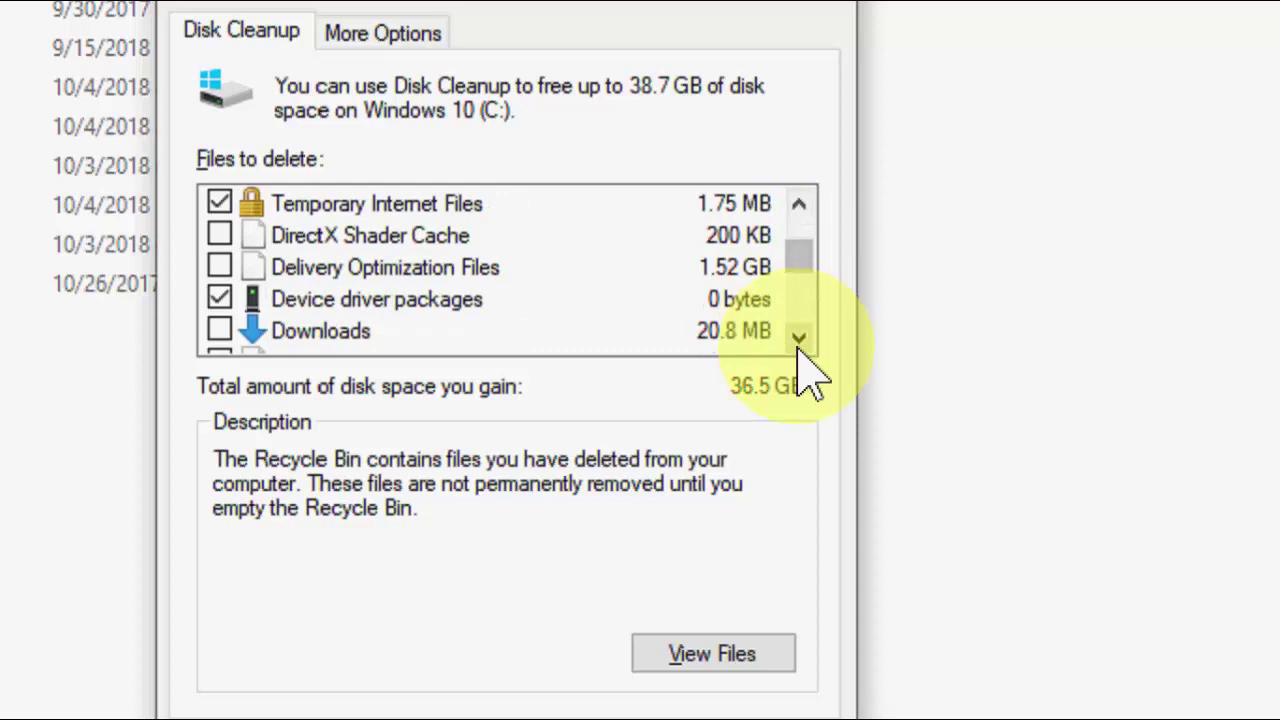
{"action": "left_click", "coordinate": [799, 338]}
{"action": "left_click", "coordinate": [799, 338]}
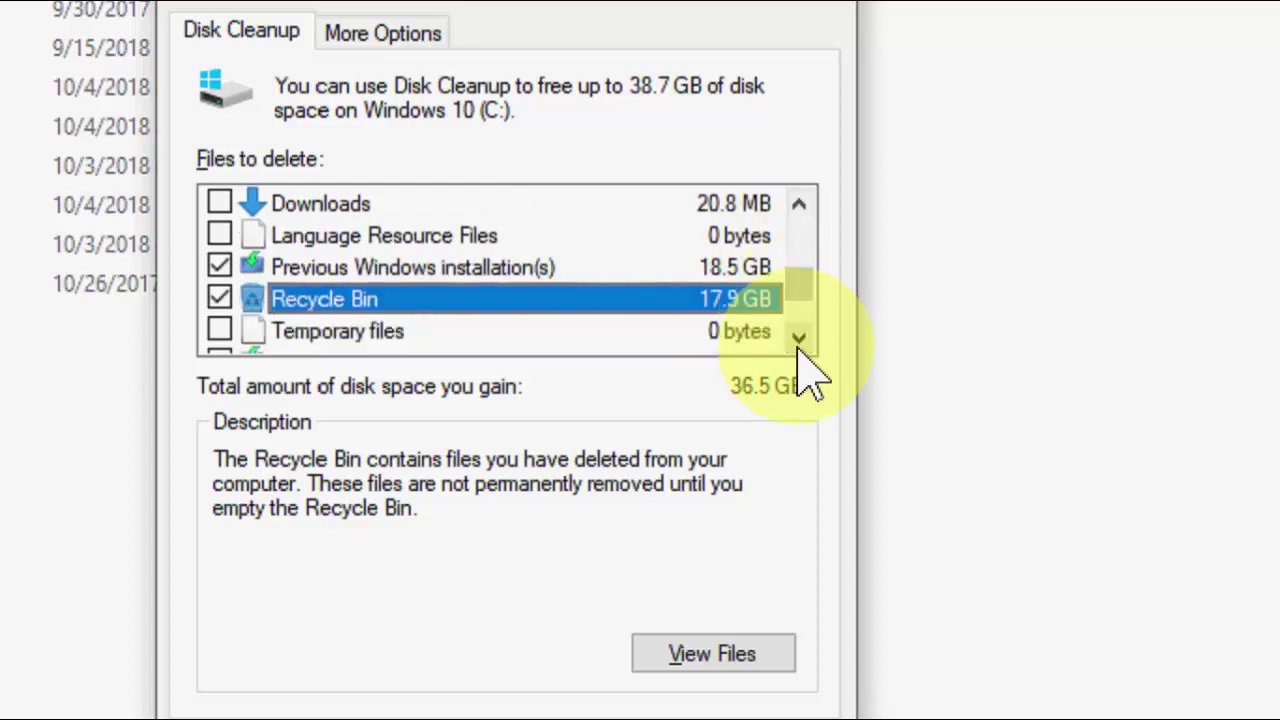
{"action": "left_click", "coordinate": [799, 338]}
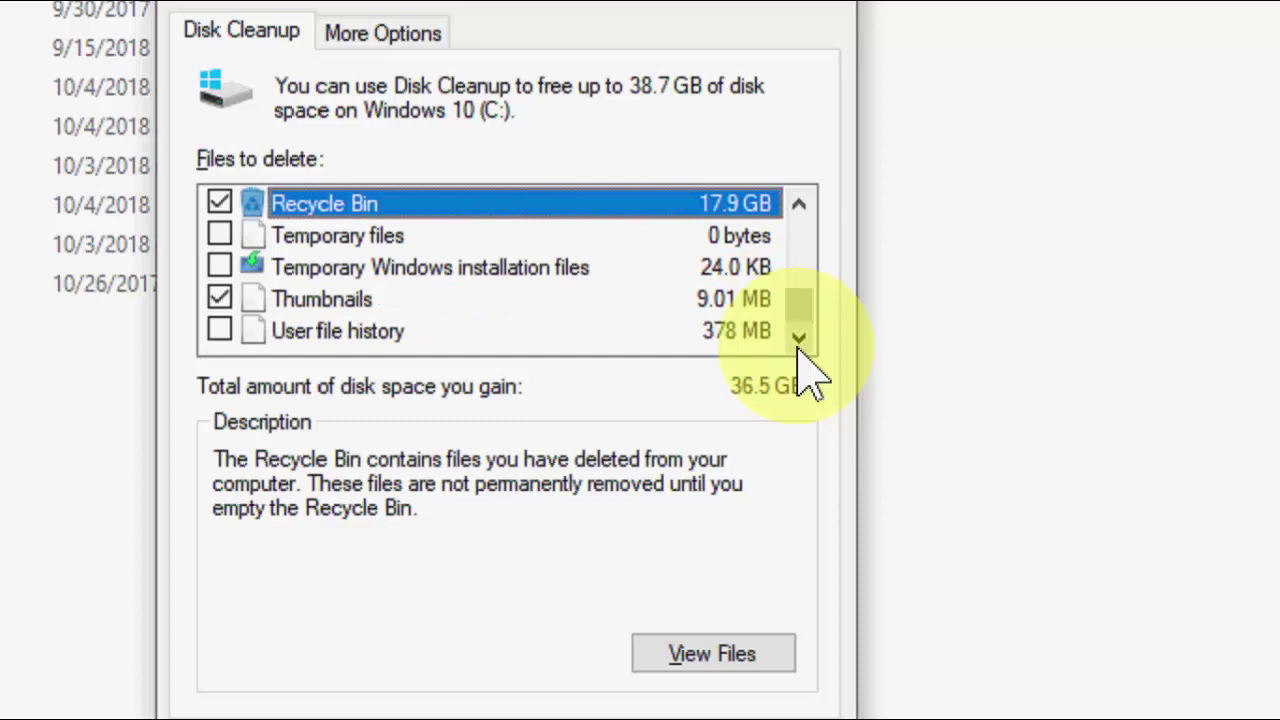
{"action": "left_click", "coordinate": [799, 340]}
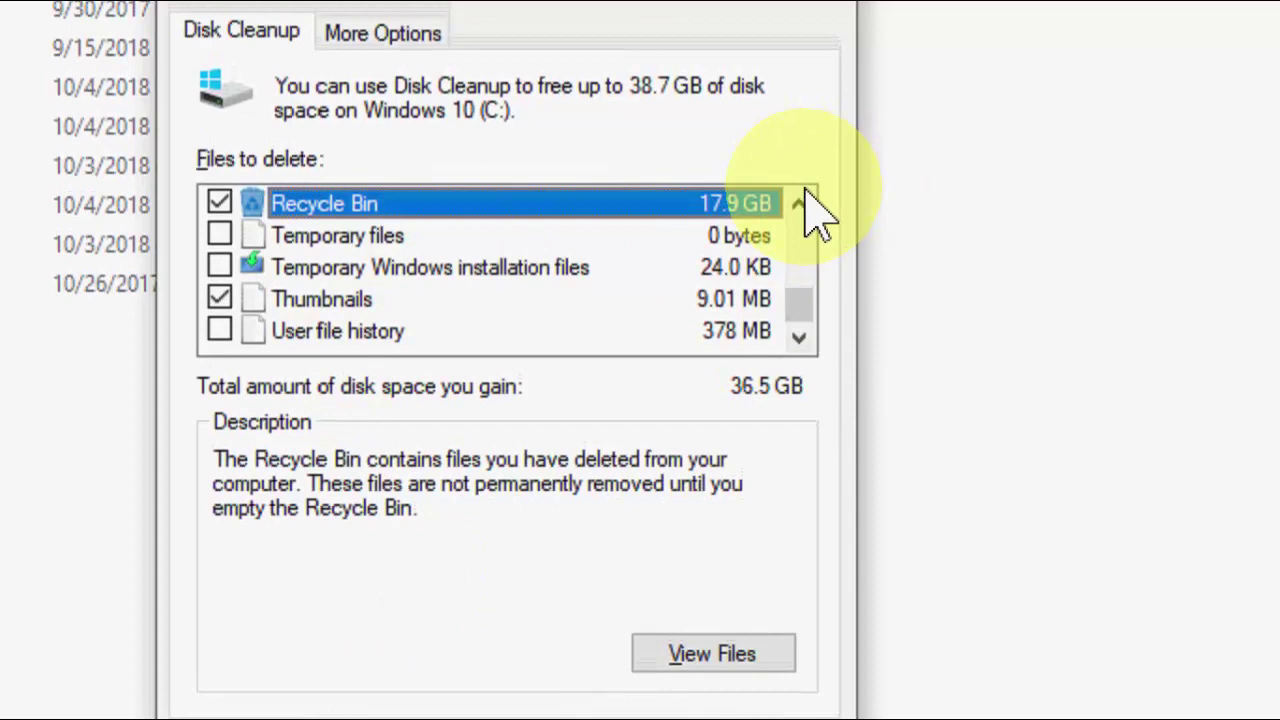
{"action": "left_click", "coordinate": [799, 203]}
{"action": "left_click", "coordinate": [799, 203]}
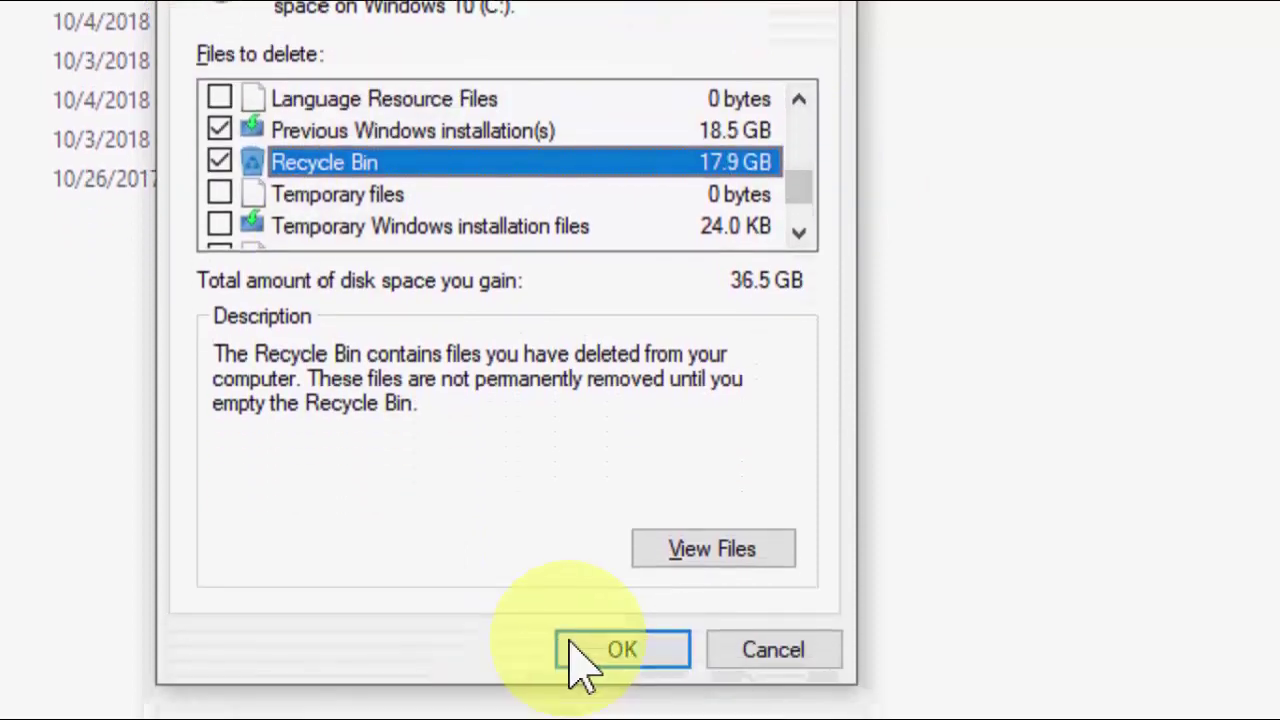
Delete the selected files, confirming removal of the previous Windows installation
{"action": "left_click", "coordinate": [572, 645]}
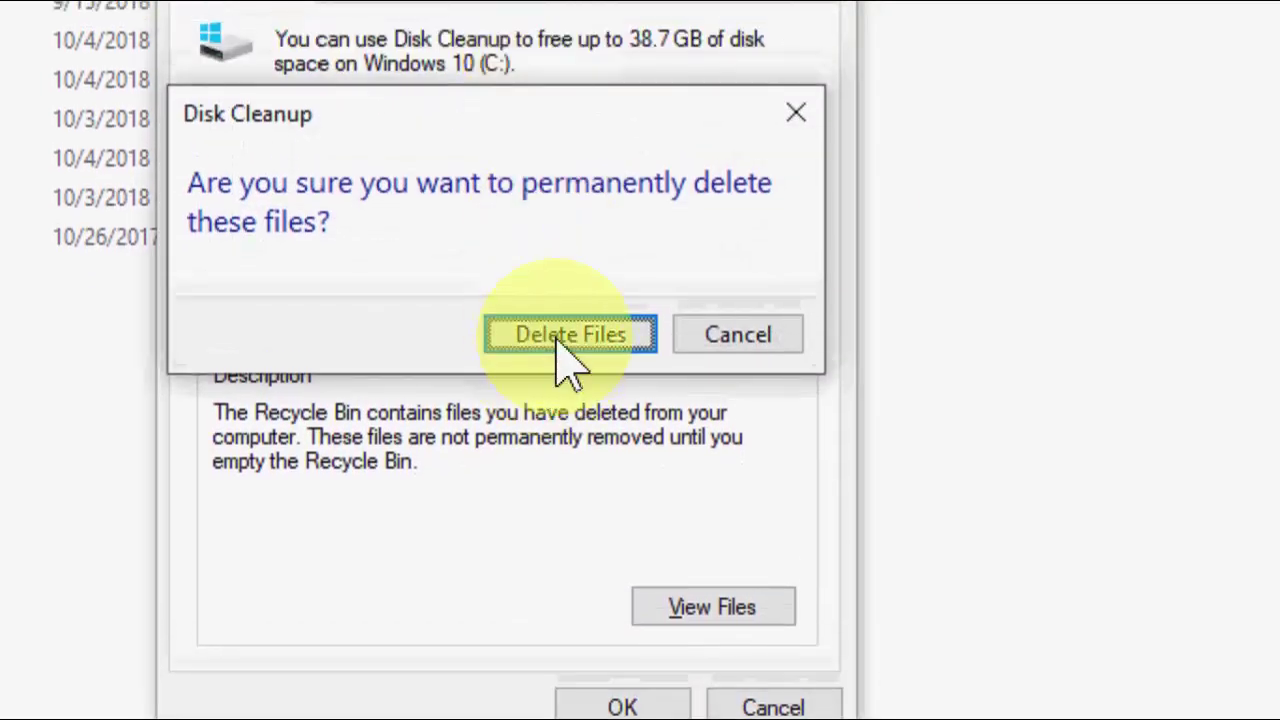
{"action": "left_click", "coordinate": [566, 340]}
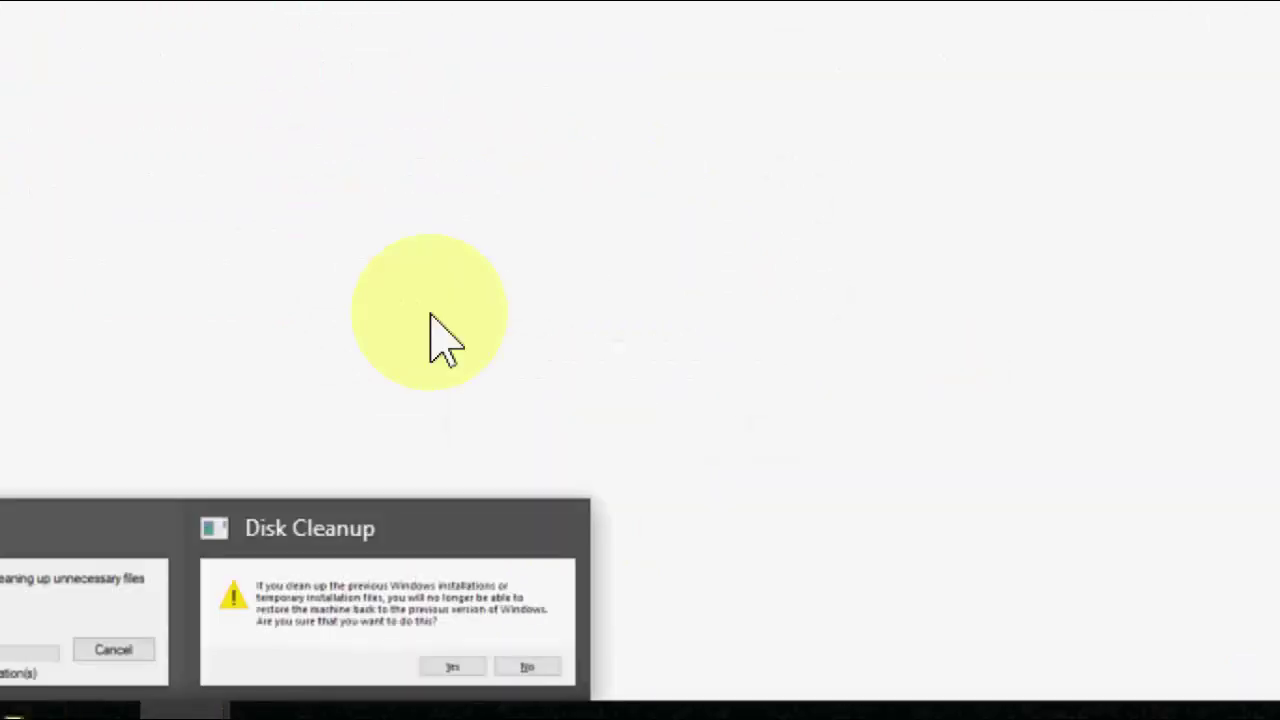
{"action": "left_click", "coordinate": [390, 600]}
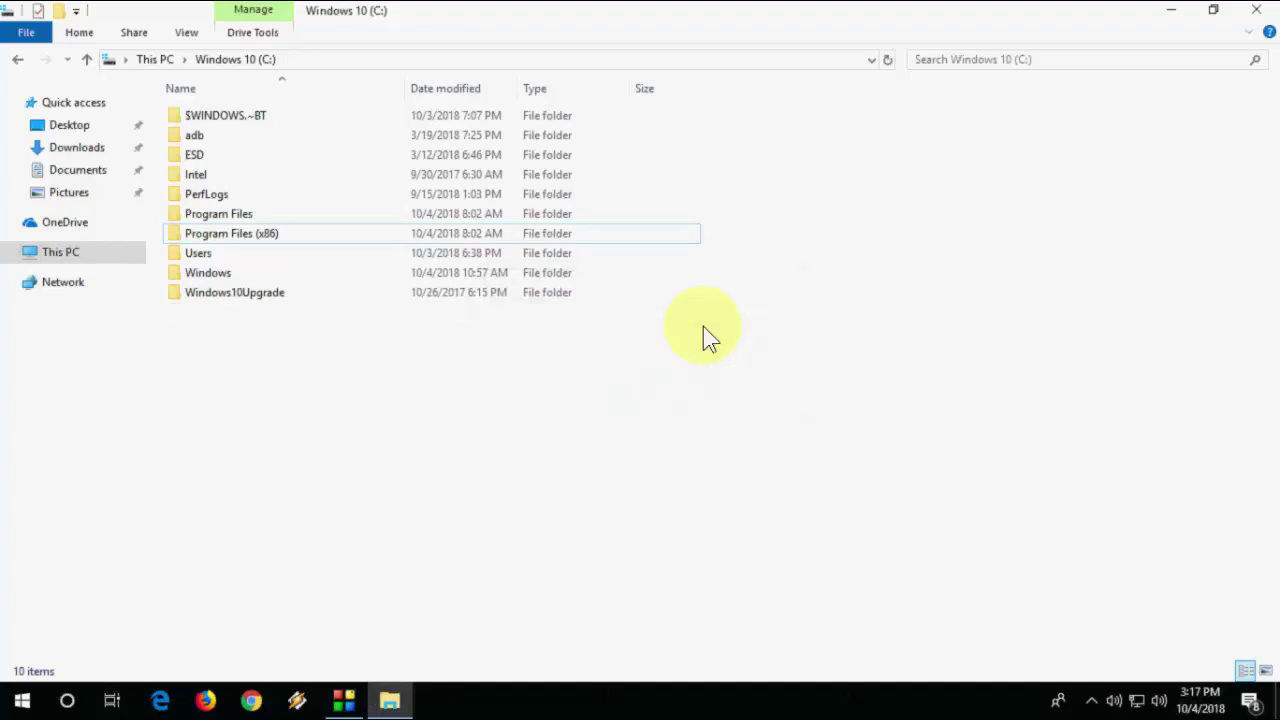
Refresh drive C:, return to This PC and refresh to show 35.8 GB free of 97.6 GB
{"action": "right_click", "coordinate": [503, 412]}
{"action": "left_click", "coordinate": [545, 485]}
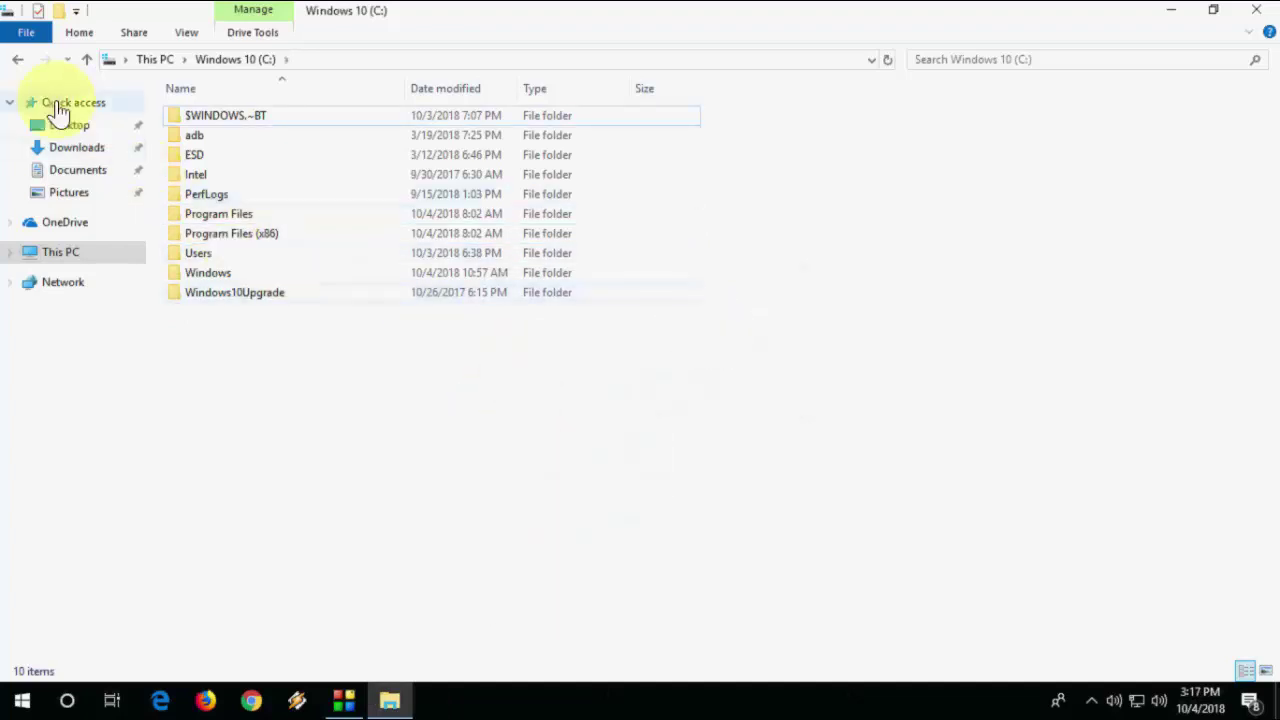
{"action": "left_click", "coordinate": [17, 59]}
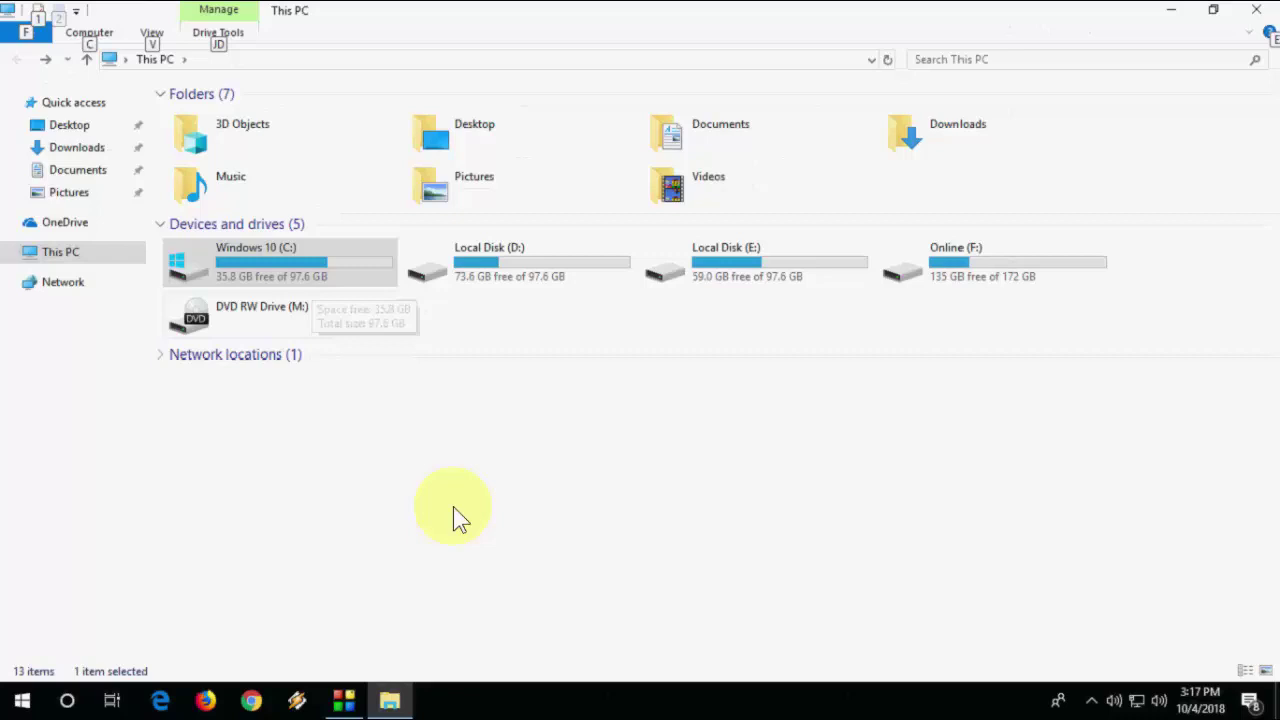
{"action": "right_click", "coordinate": [470, 438]}
{"action": "left_click", "coordinate": [497, 510]}
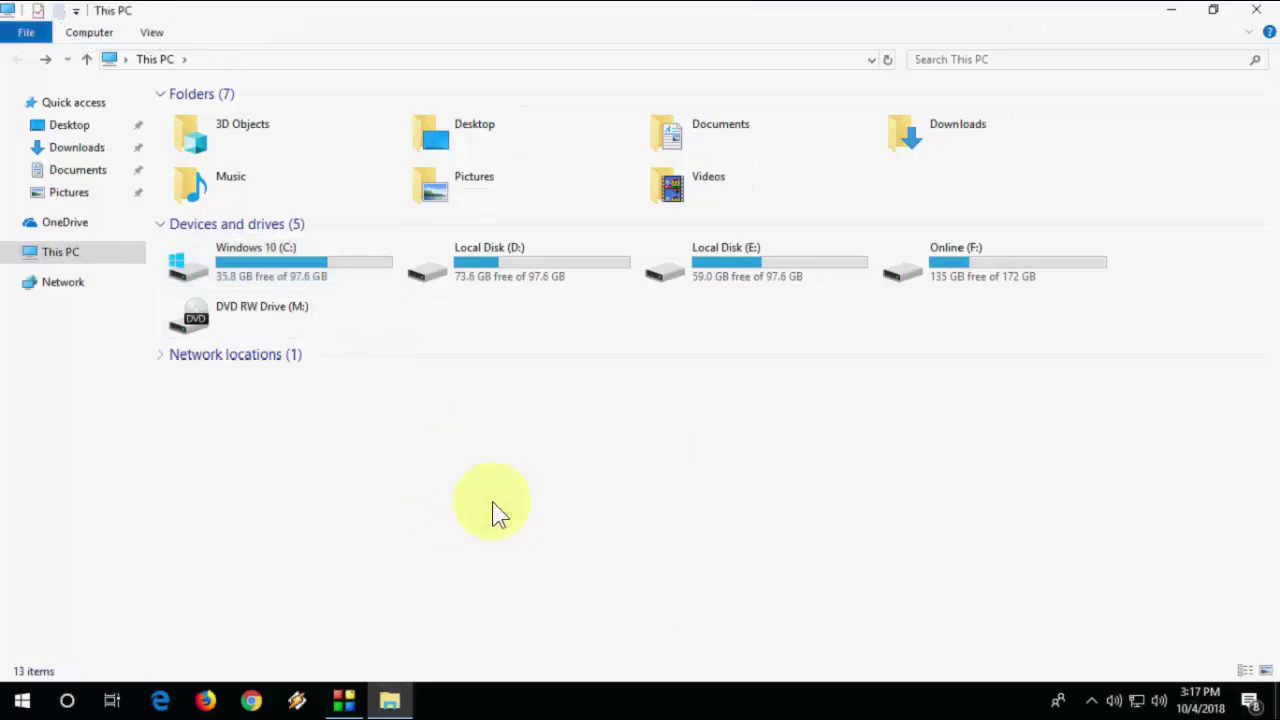
{"action": "right_click", "coordinate": [495, 418]}
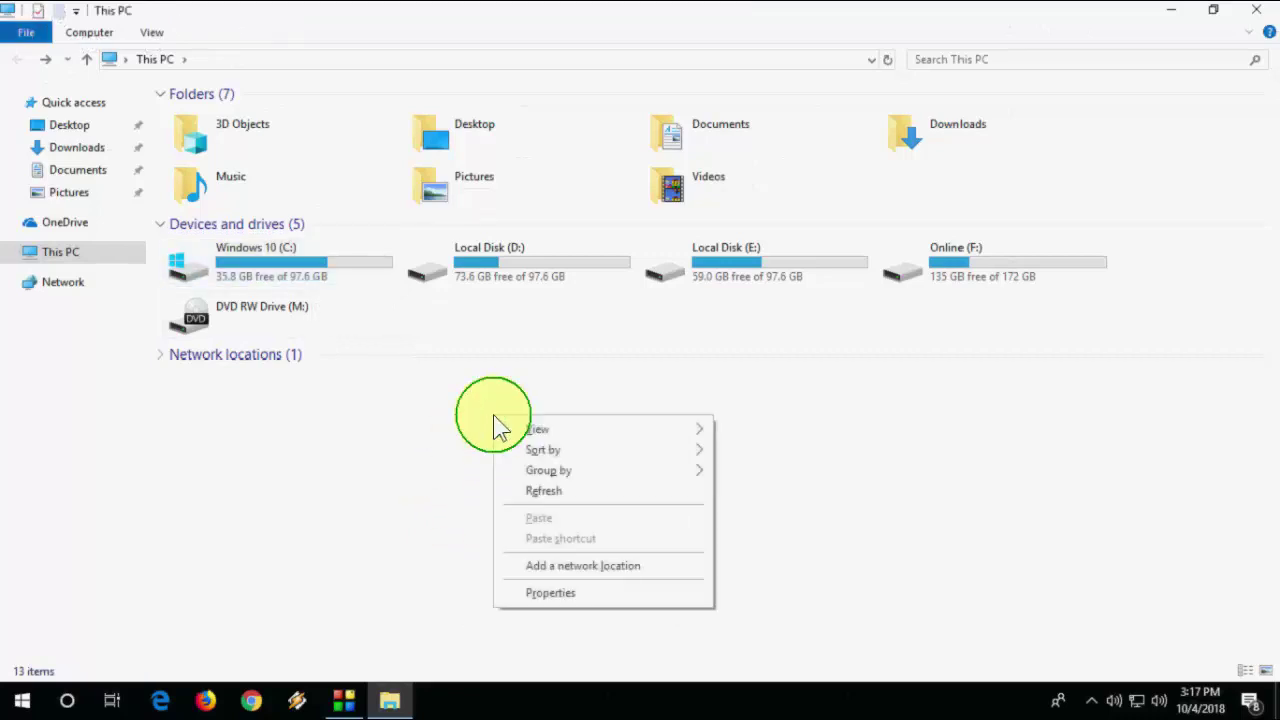
{"action": "left_click", "coordinate": [549, 494]}
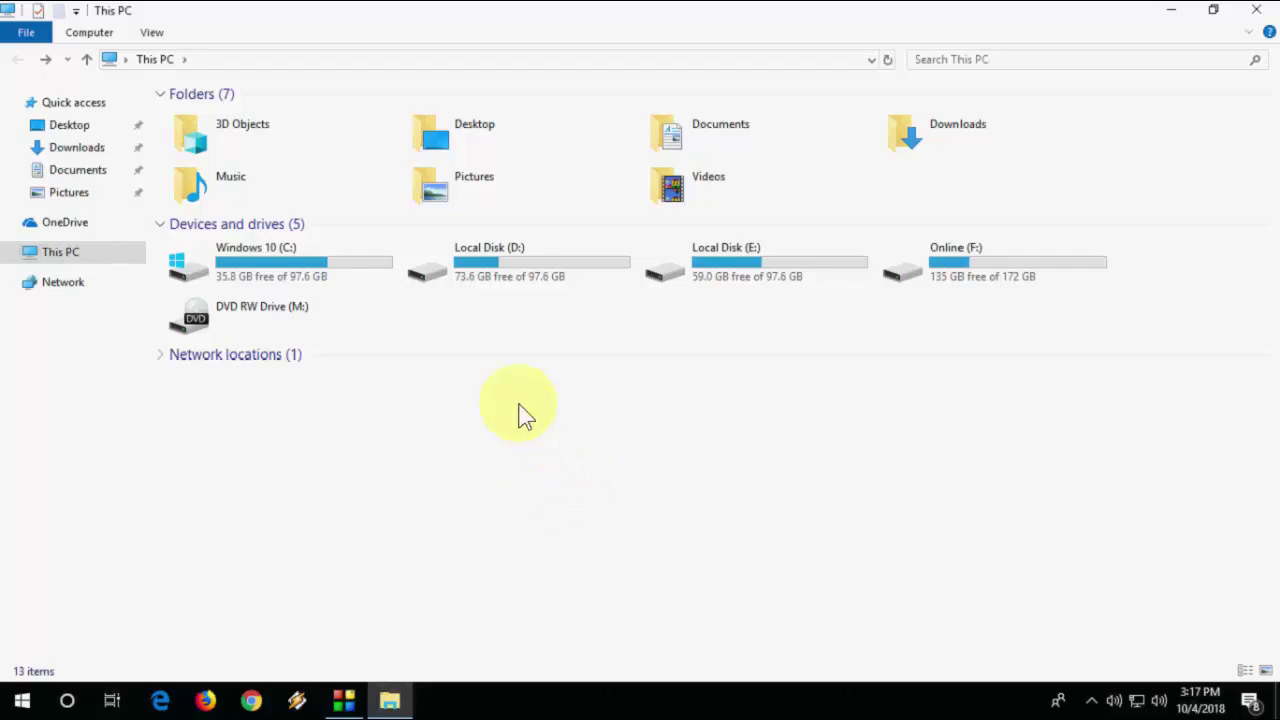
Close File Explorer and refresh the desktop
{"action": "left_click", "coordinate": [1256, 10]}
{"action": "right_click", "coordinate": [387, 141]}
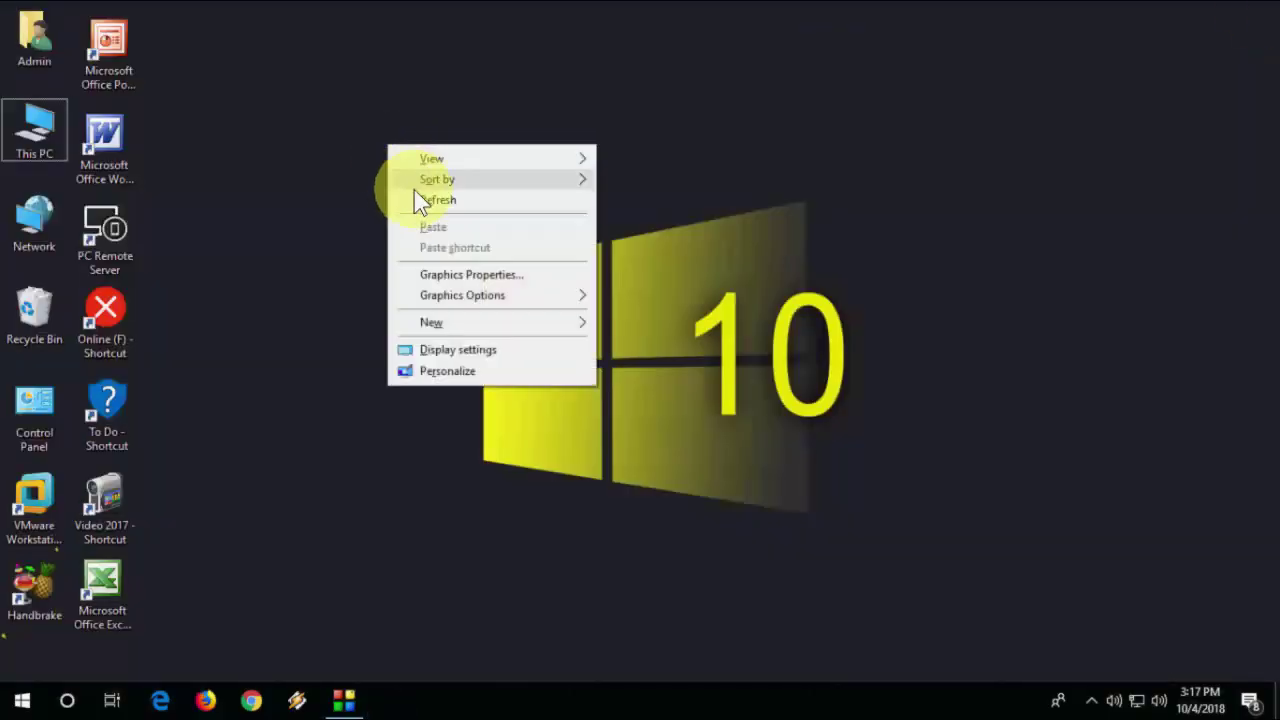
{"action": "left_click", "coordinate": [408, 198]}
{"action": "right_click", "coordinate": [352, 176]}
{"action": "left_click", "coordinate": [390, 228]}
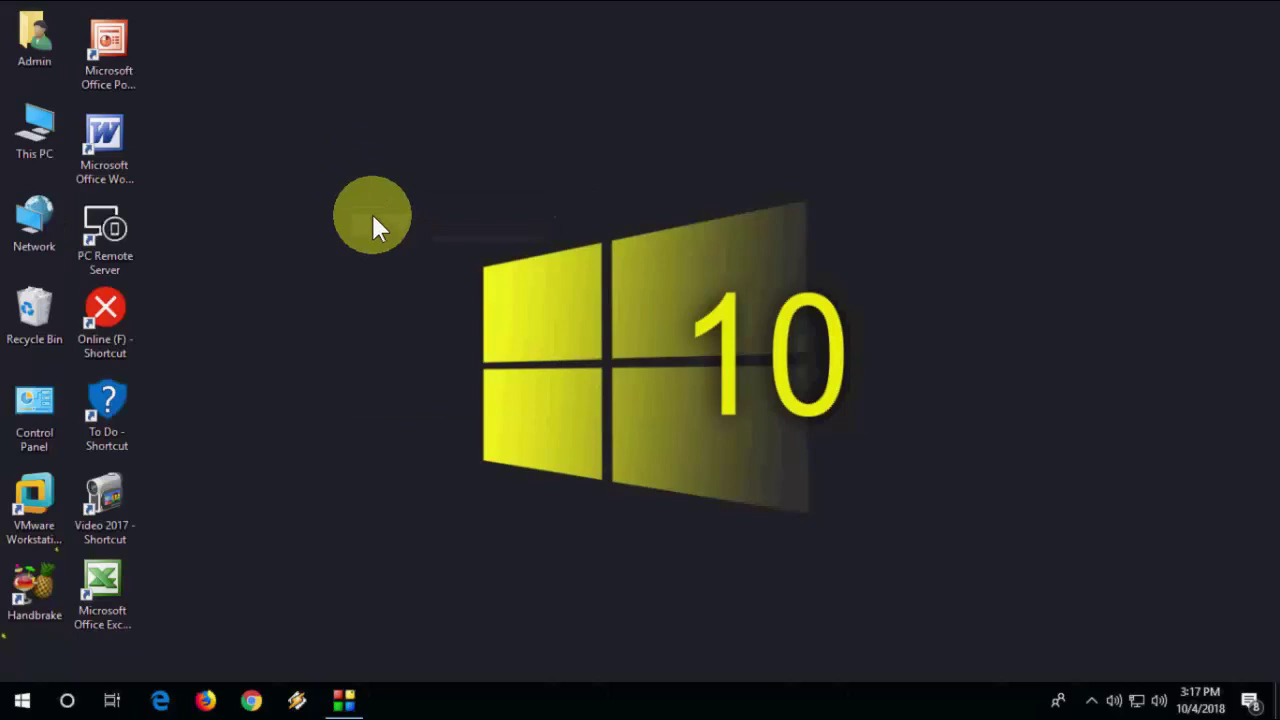
Permanently empty the Recycle Bin's 10 items and reopen This PC
{"action": "right_click", "coordinate": [38, 314]}
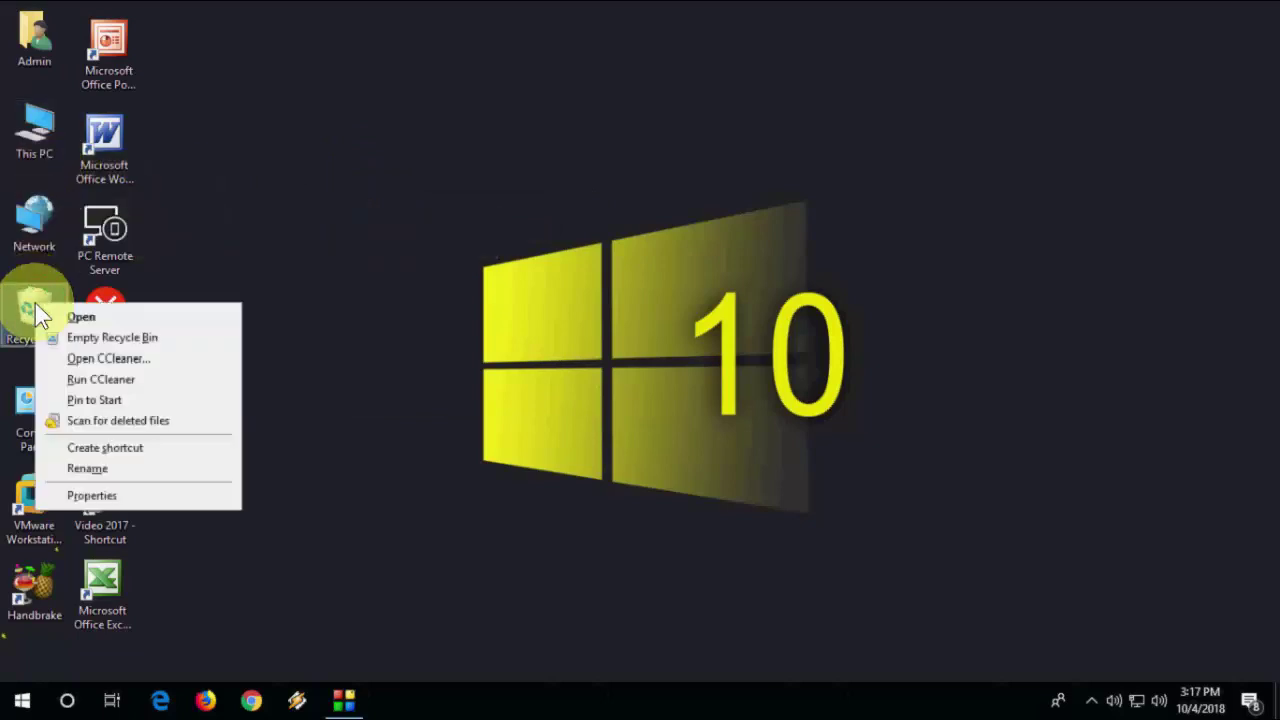
{"action": "left_click", "coordinate": [188, 339]}
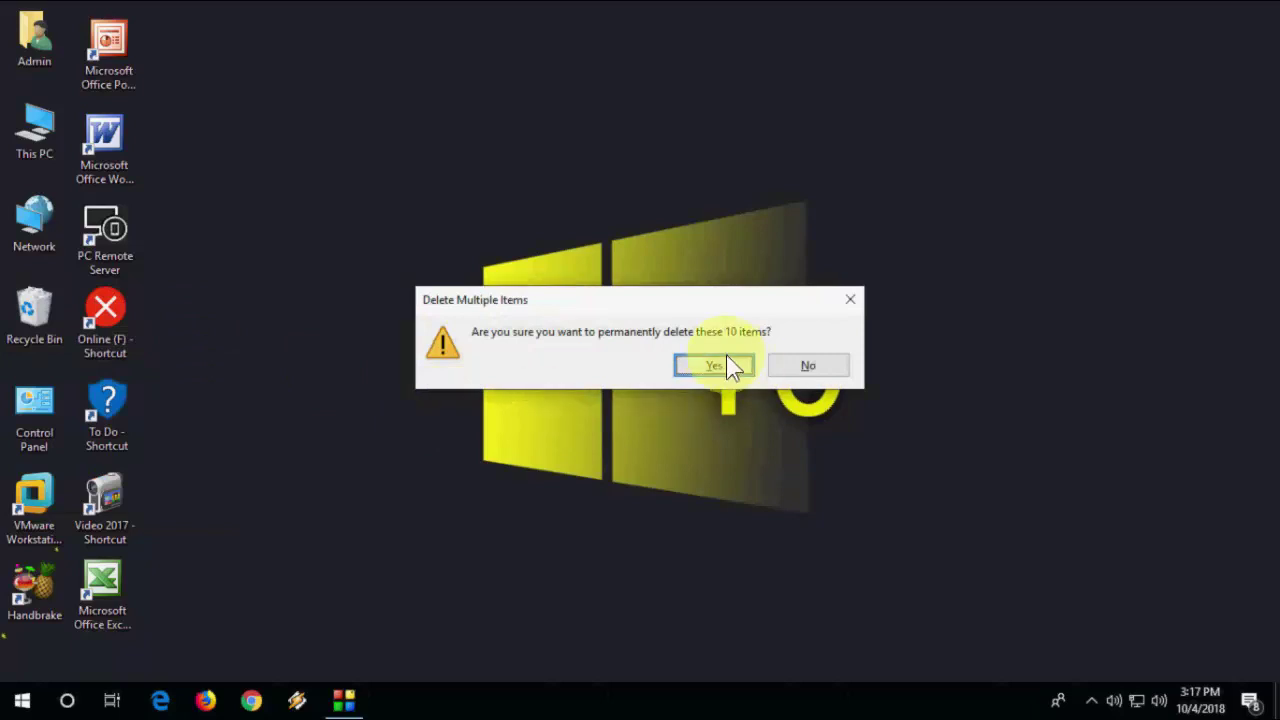
{"action": "left_click", "coordinate": [729, 366]}
{"action": "right_click", "coordinate": [362, 176]}
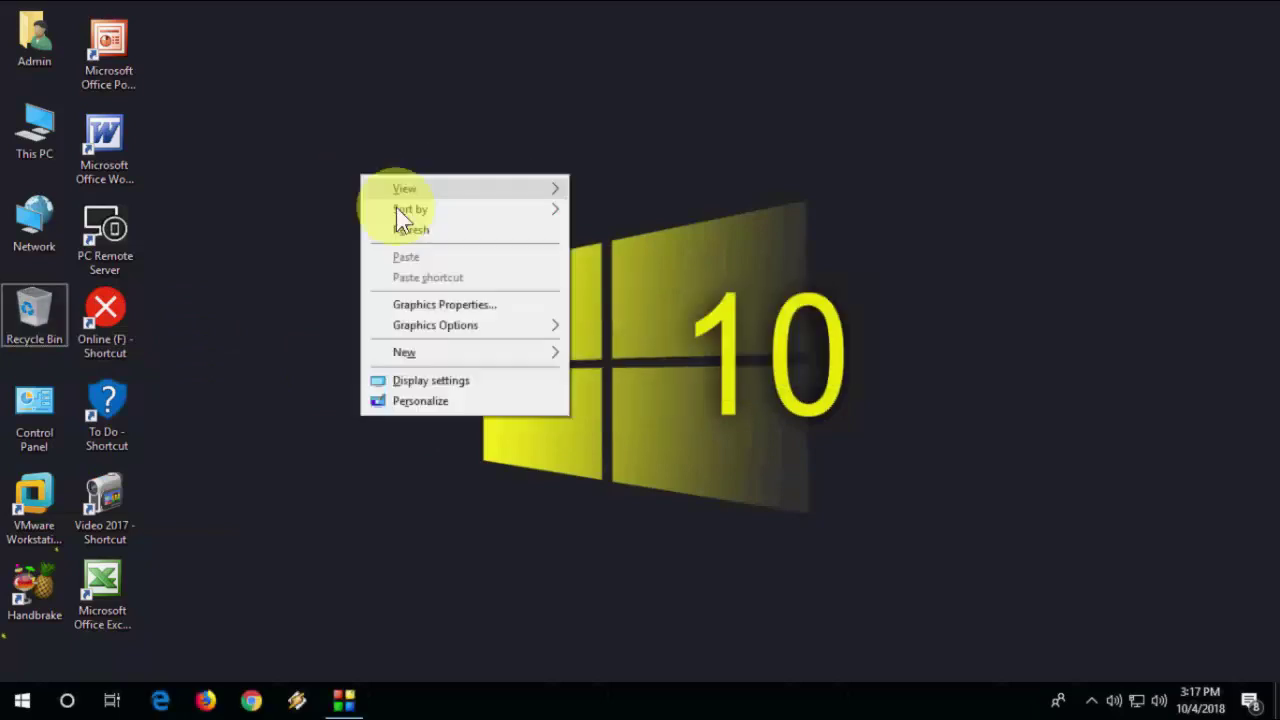
{"action": "left_click", "coordinate": [407, 230]}
{"action": "double_click", "coordinate": [34, 130]}
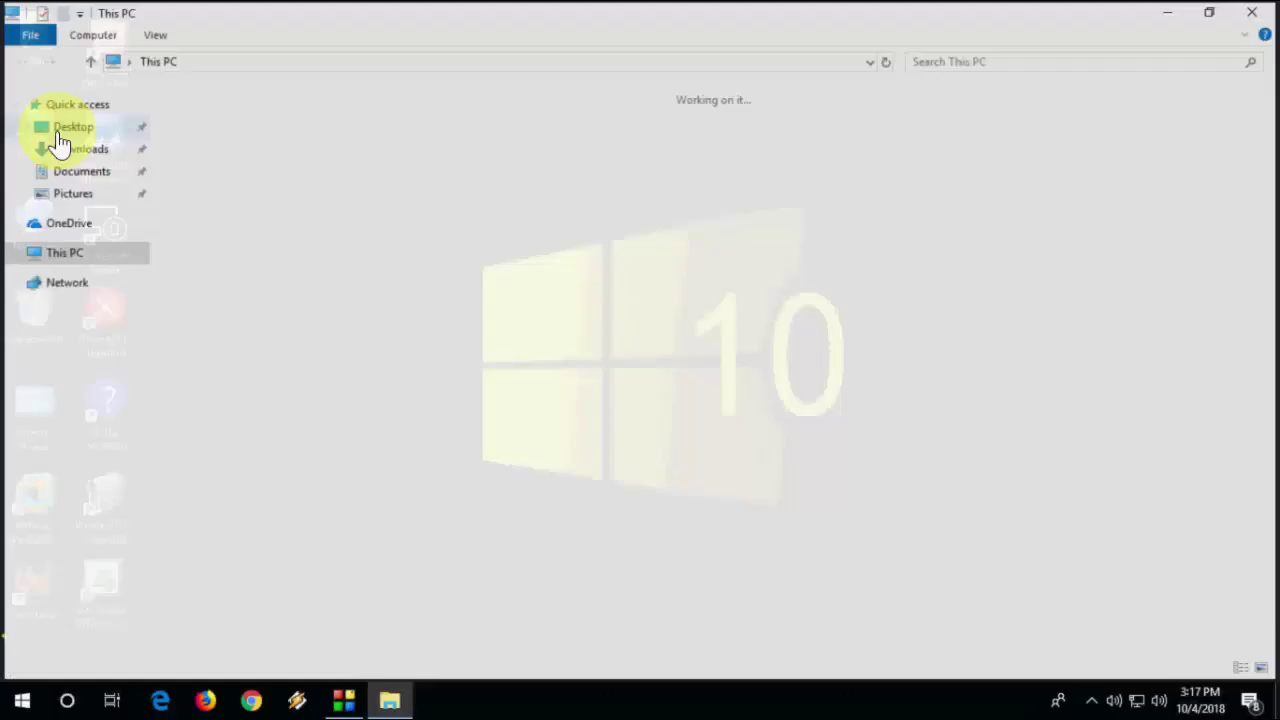